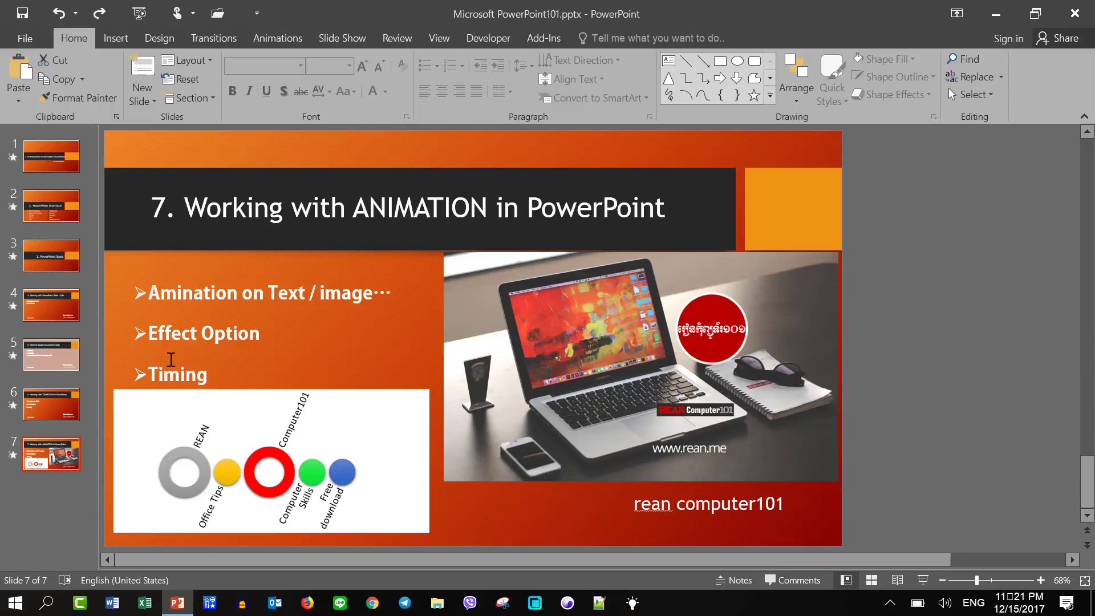
Step: Look back through the earlier slides up to slide 1, then return to slide 7
click(48, 399)
click(49, 347)
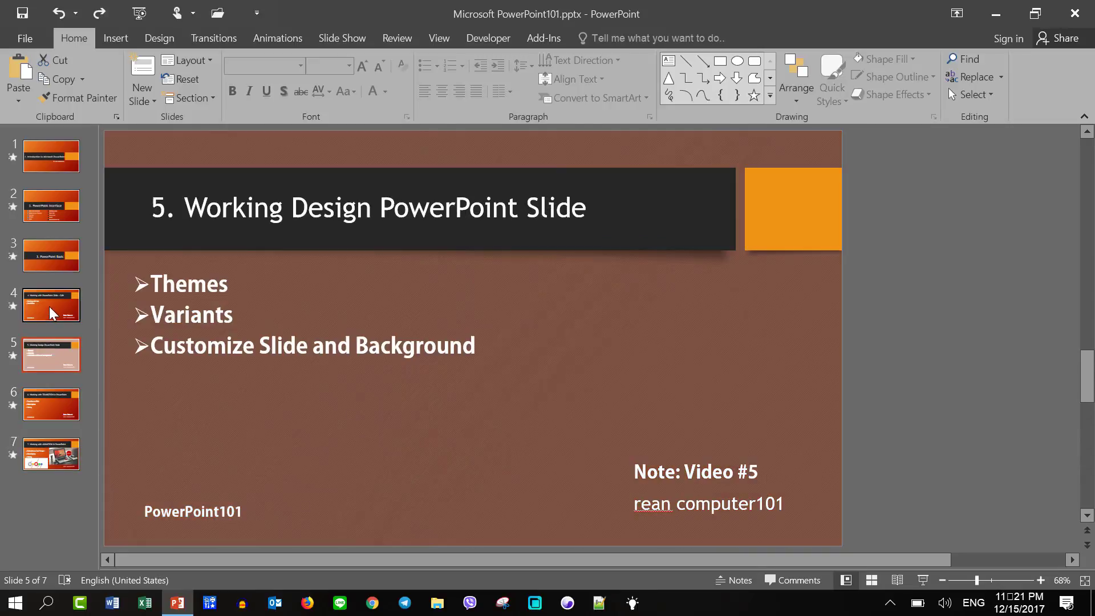
click(52, 303)
click(53, 255)
click(50, 214)
click(55, 156)
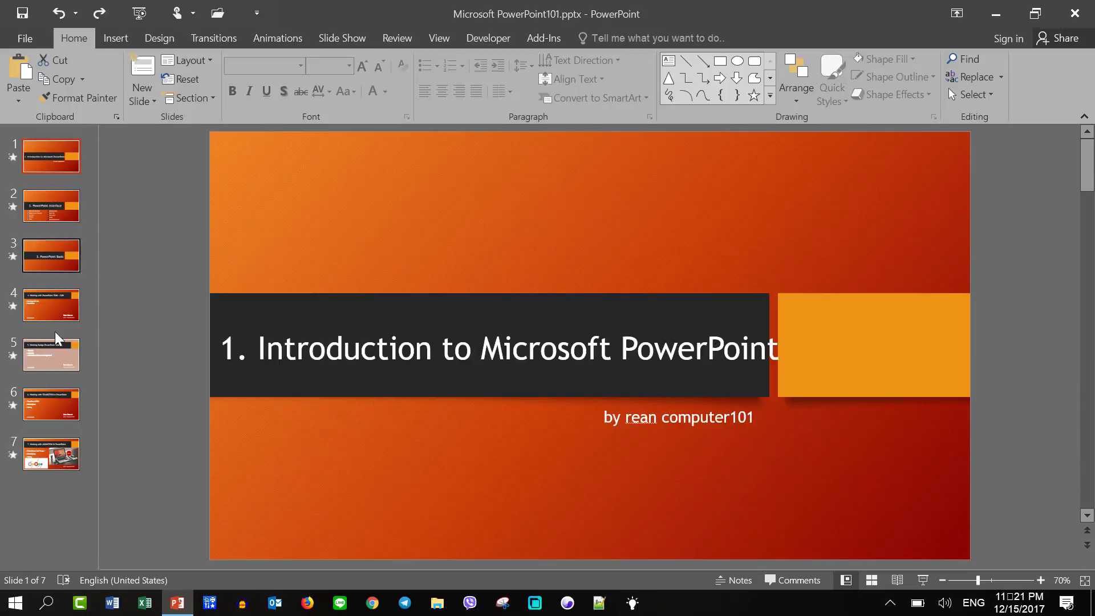
click(57, 455)
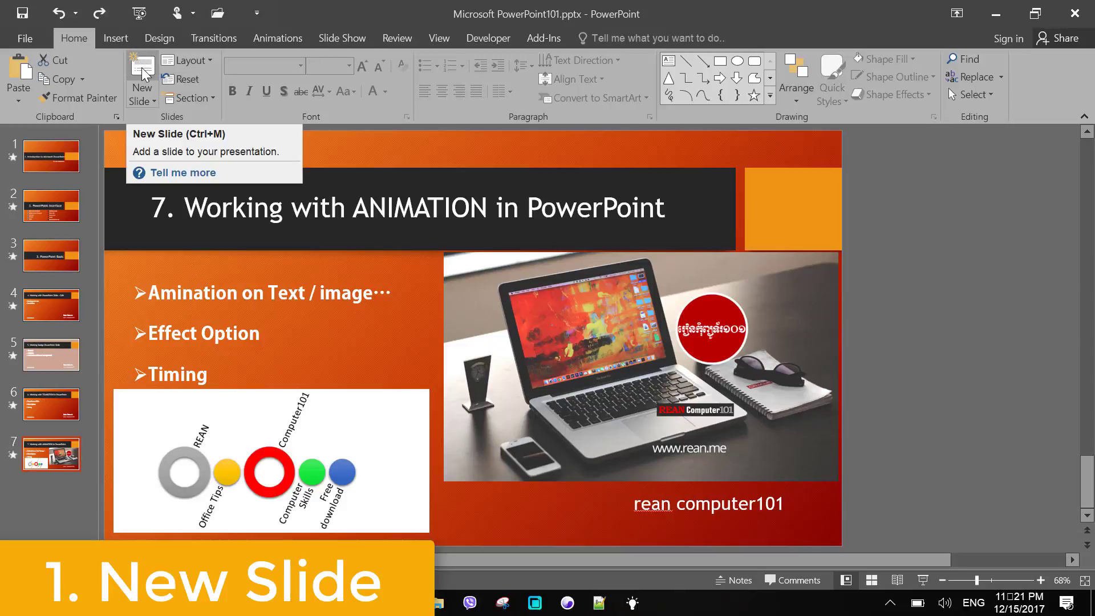
Step: Add two new blank slides after slide 7
click(142, 68)
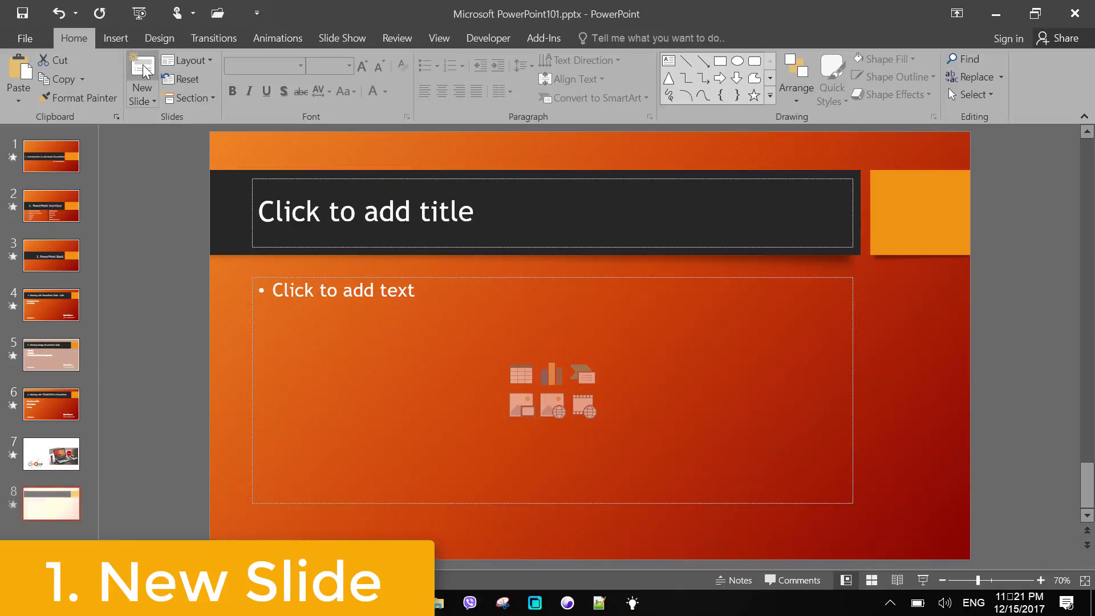
click(144, 70)
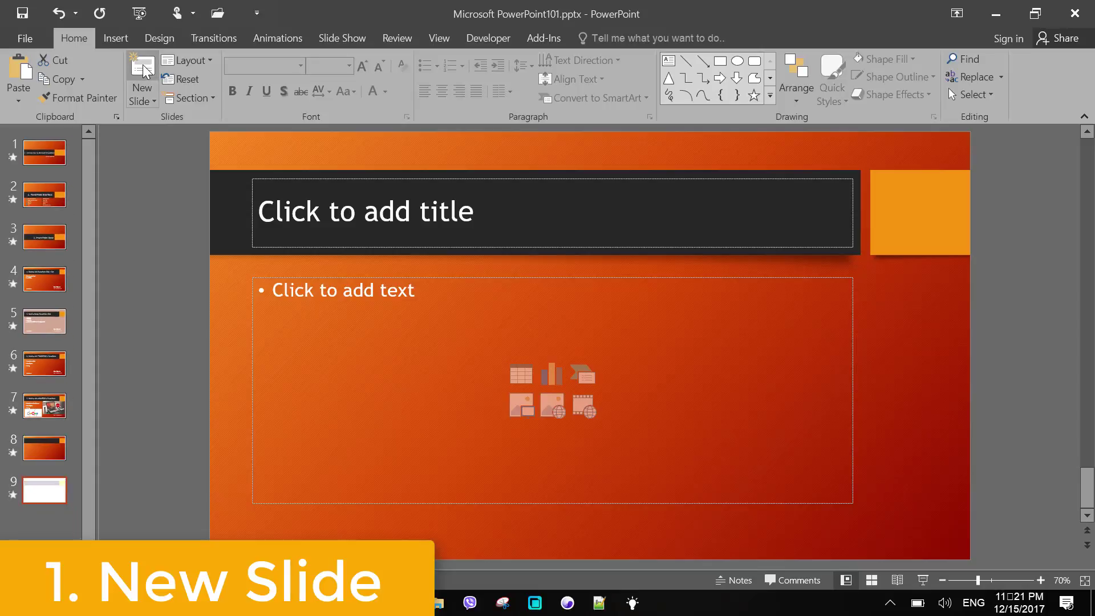
click(56, 452)
click(49, 483)
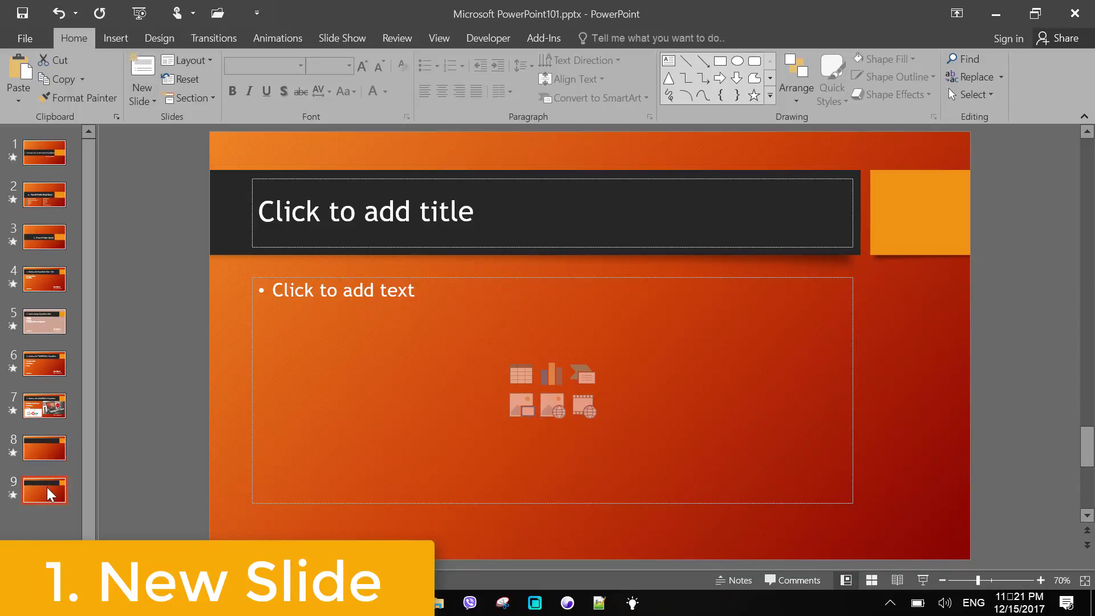
Step: From slide 8, insert a new slide with the Title Slide layout as slide 9
click(49, 444)
click(56, 489)
click(52, 445)
click(154, 99)
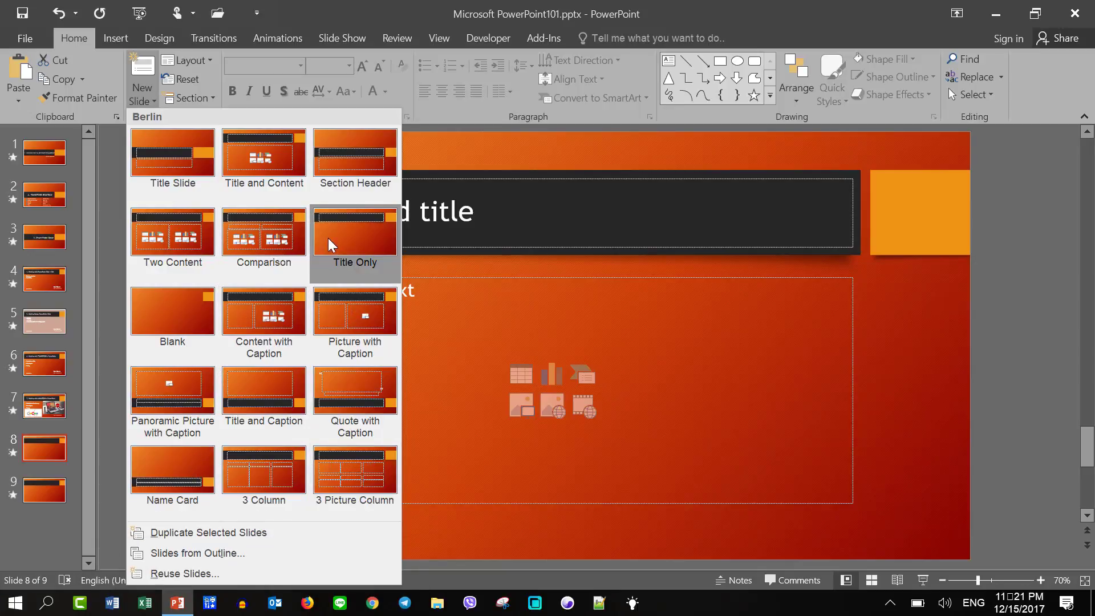
click(192, 162)
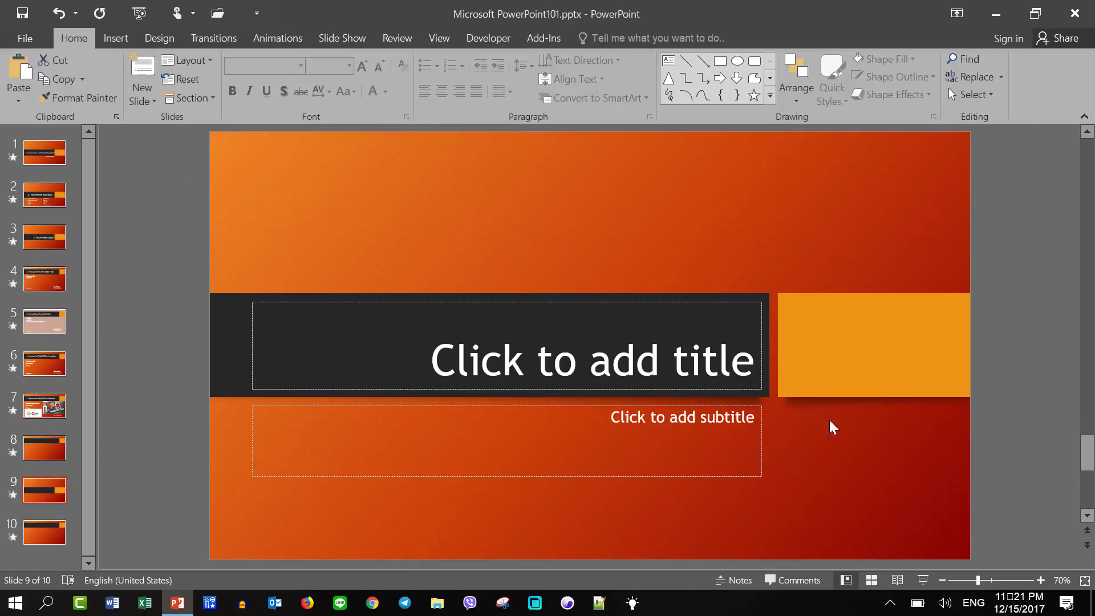
Step: Type the title '5 Tips and Trick Control Slide' into the new slide's title placeholder
click(568, 356)
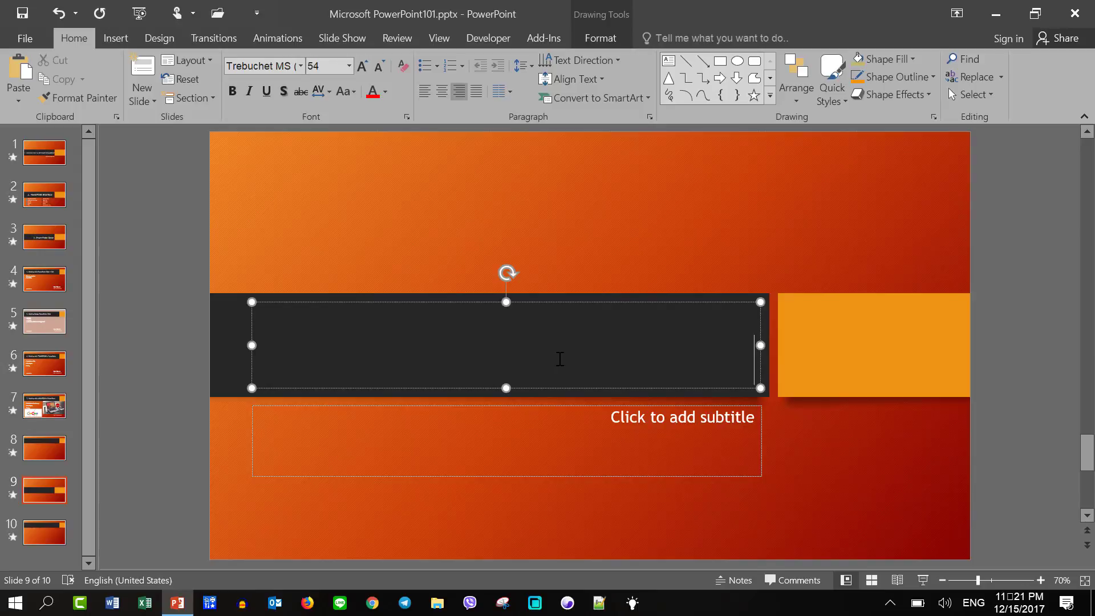
text(5)
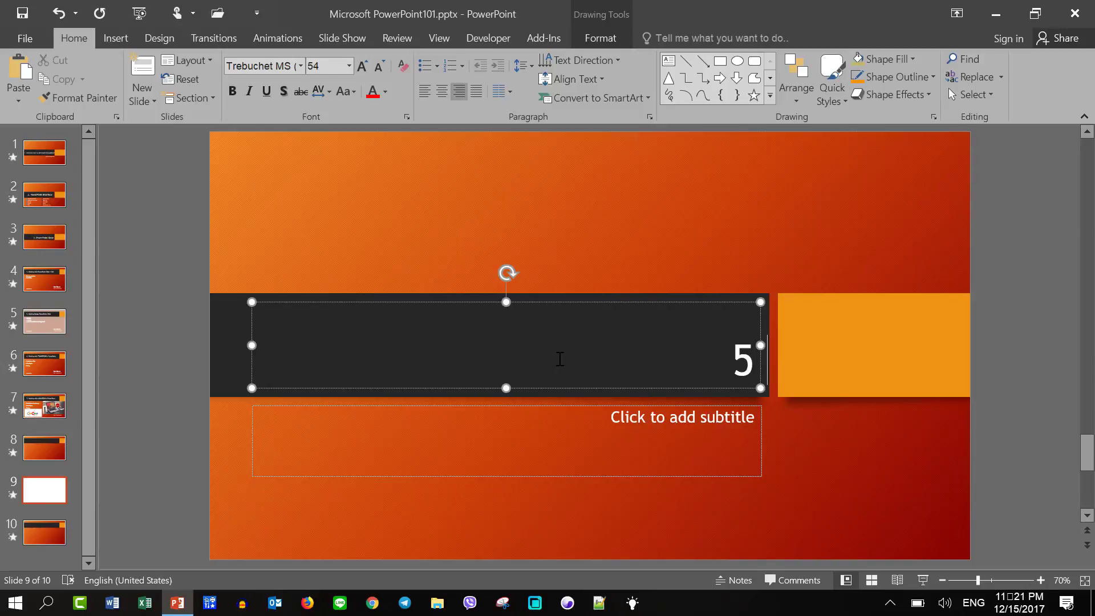
text( Tip)
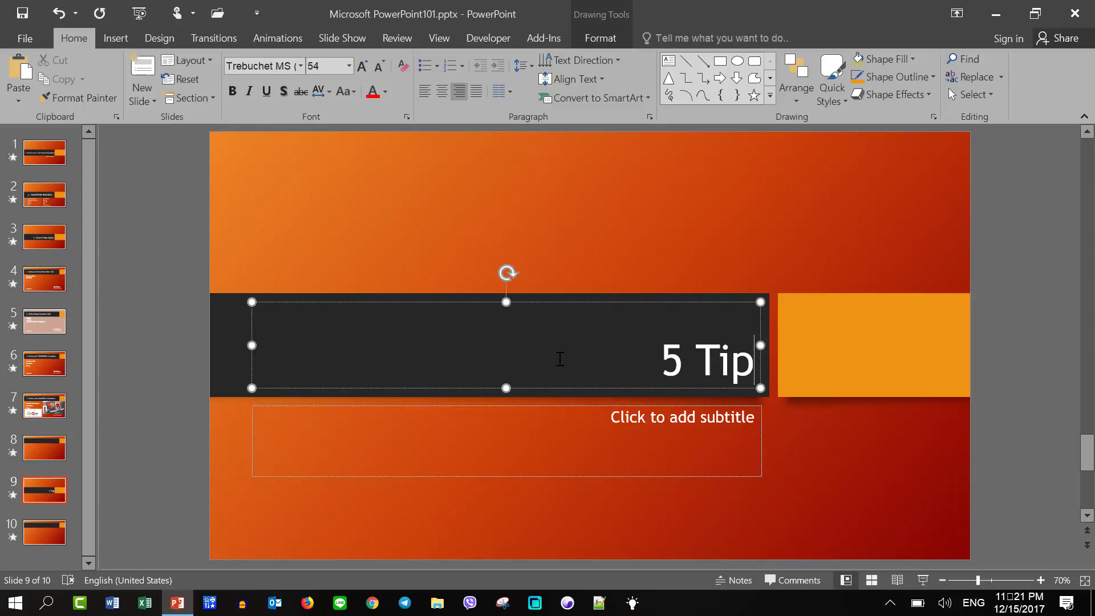
text(s T)
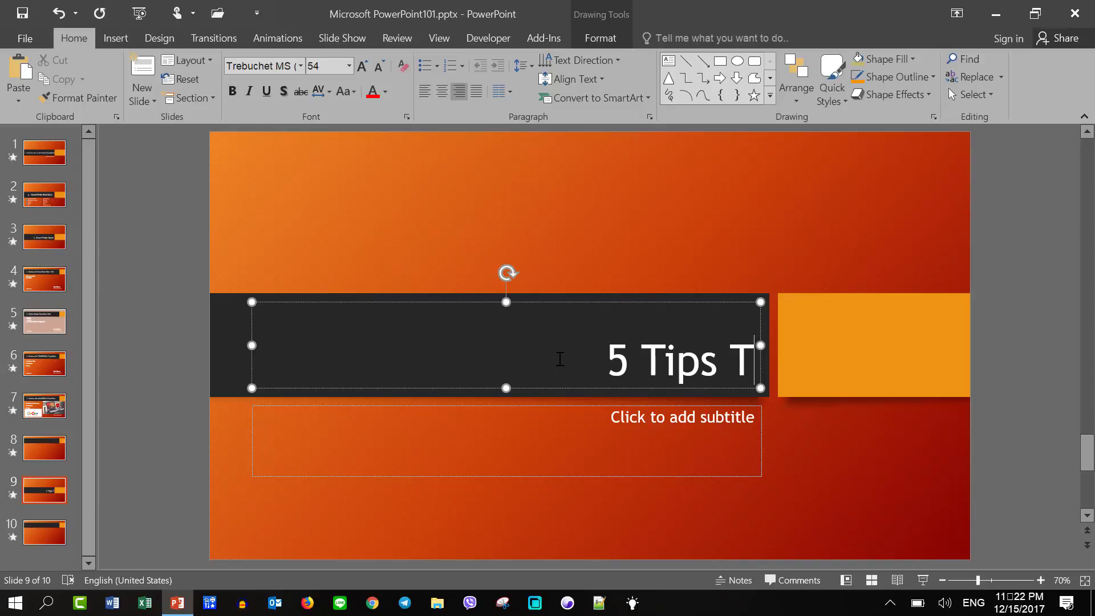
key(BackSpace)
text(a)
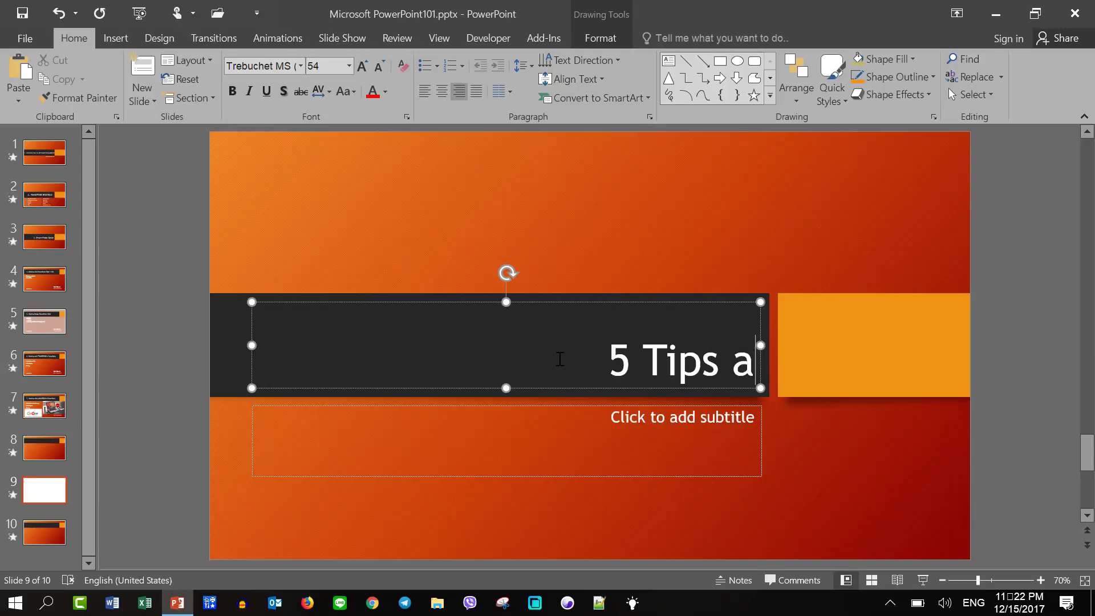
text(nd Tri)
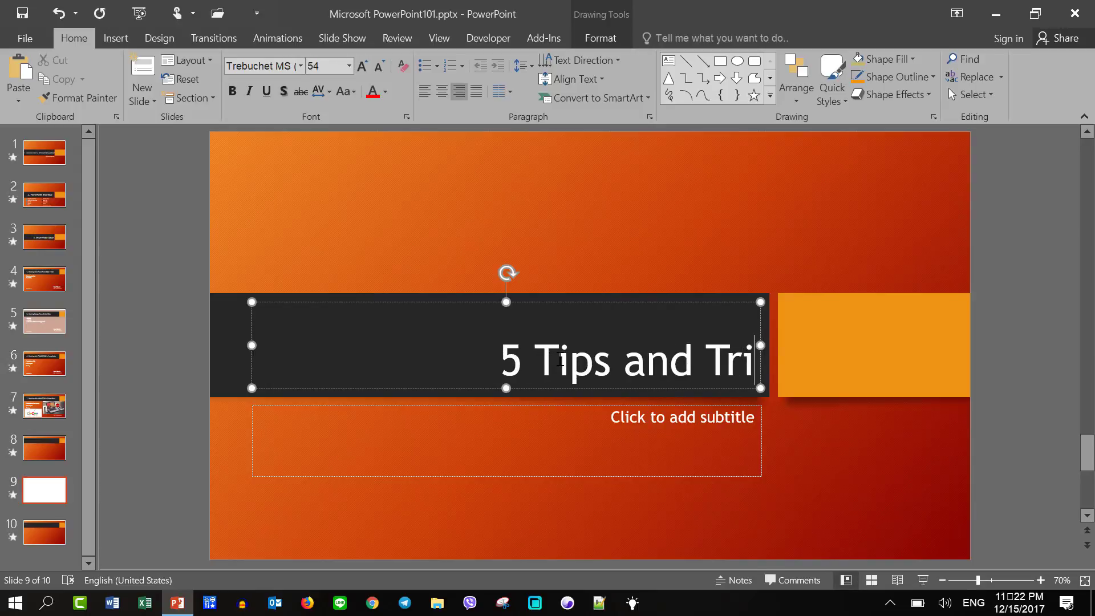
text(ck C)
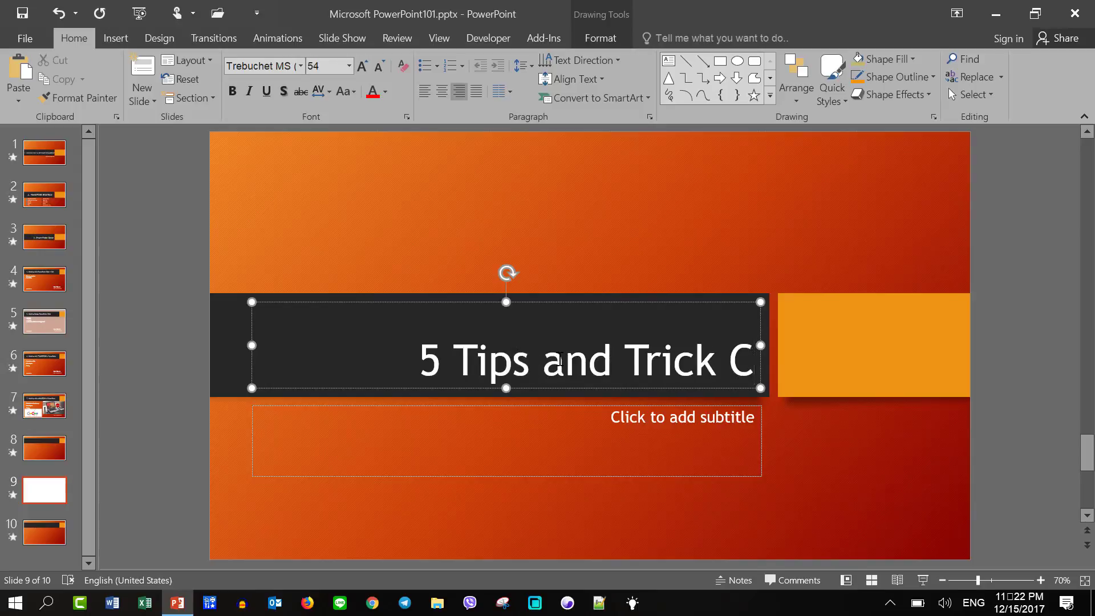
text(ontrol)
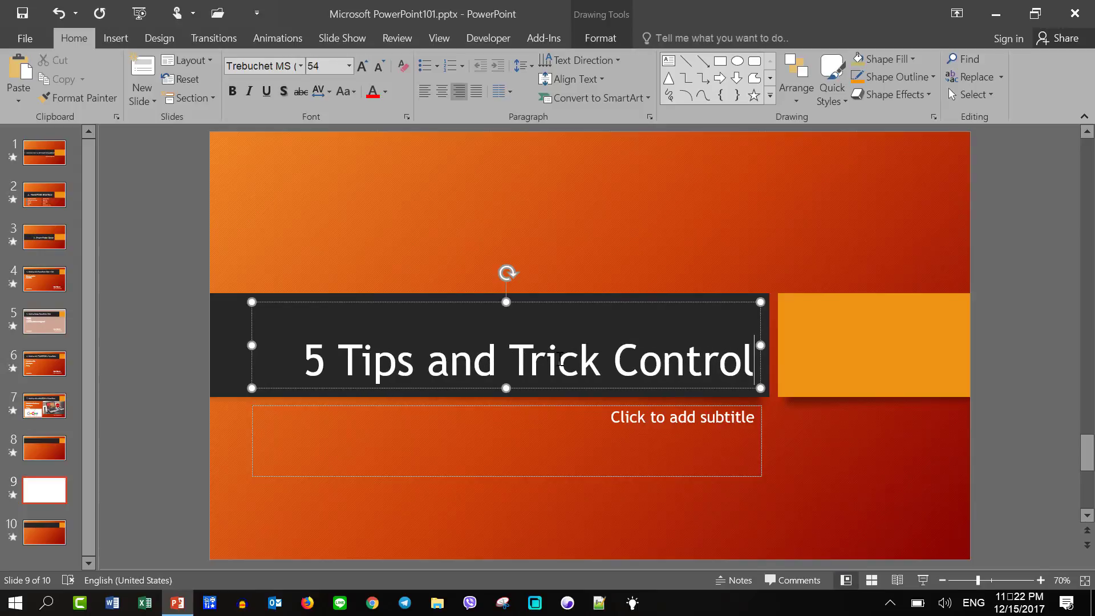
text( Slid)
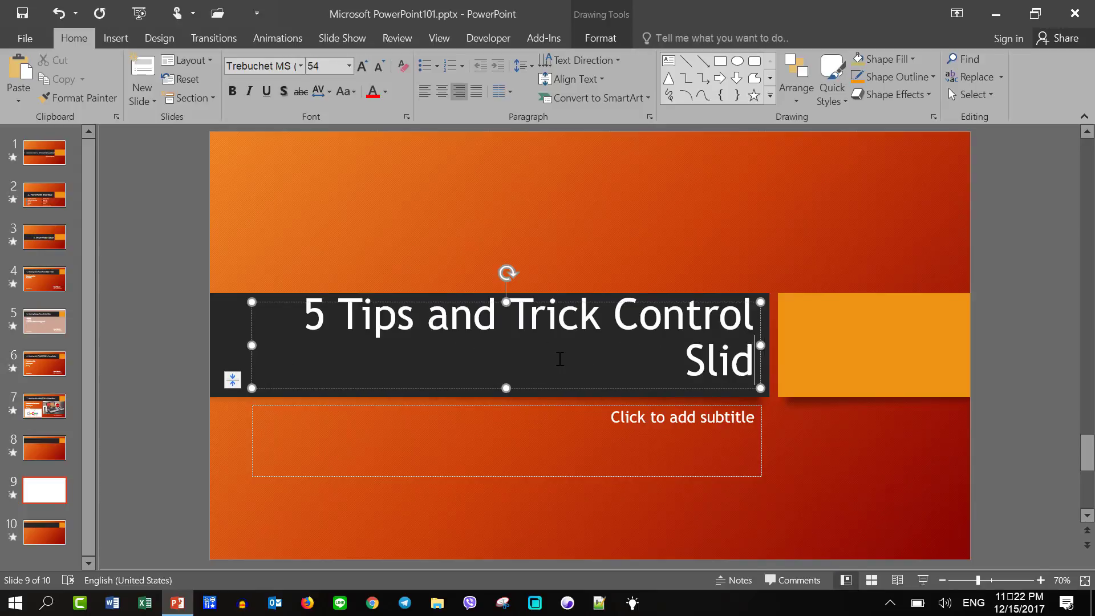
text(e)
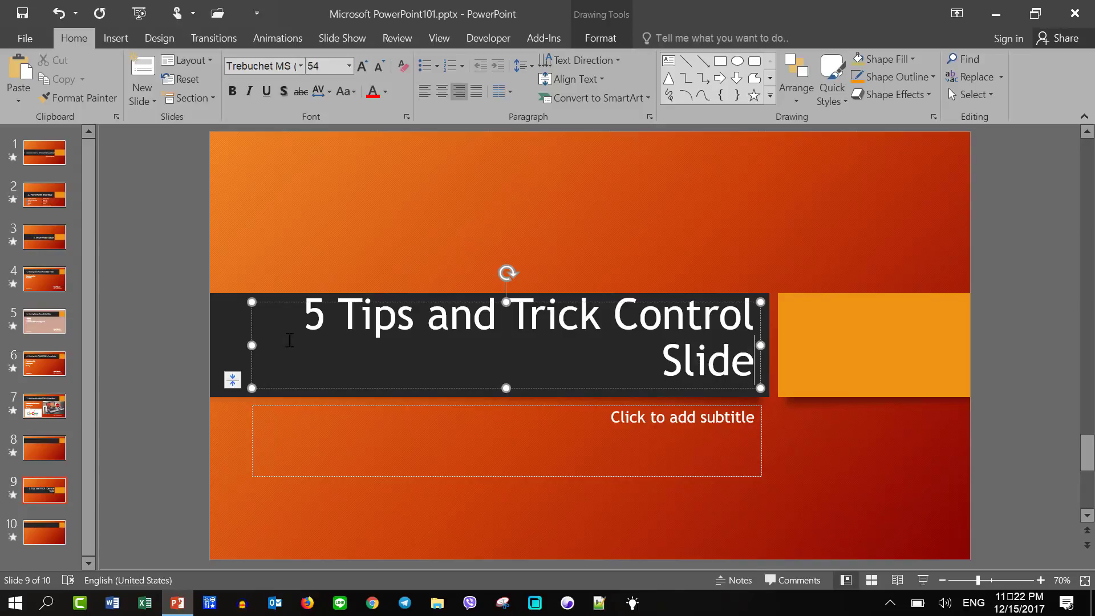
Step: Widen the title box, shrink the title to 48 pt and centre it on one line
click(251, 349)
drag(229, 350, 214, 350)
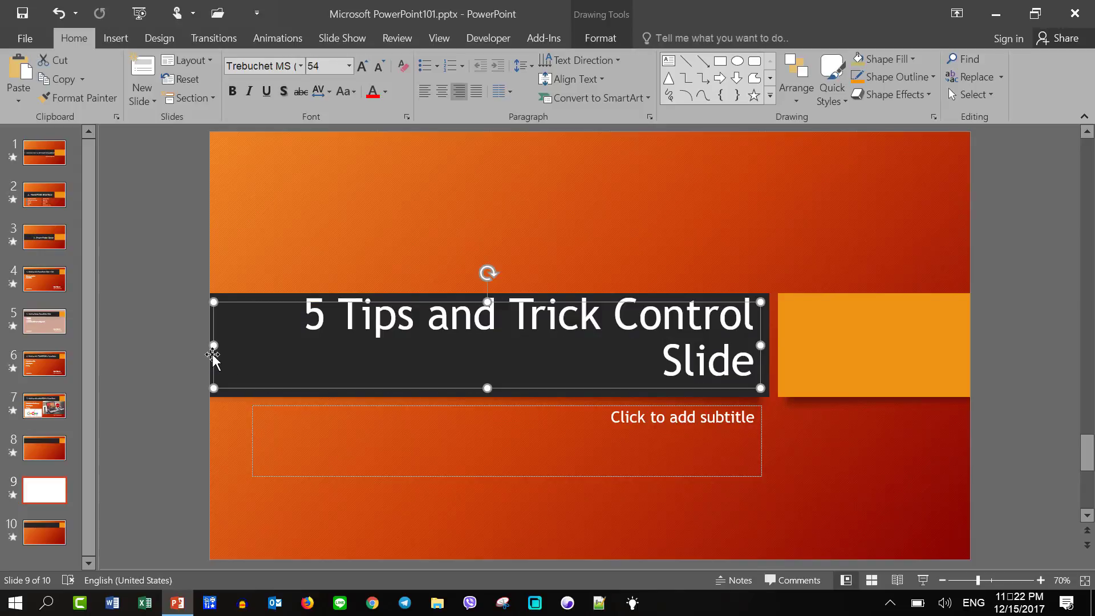
drag(757, 350, 770, 350)
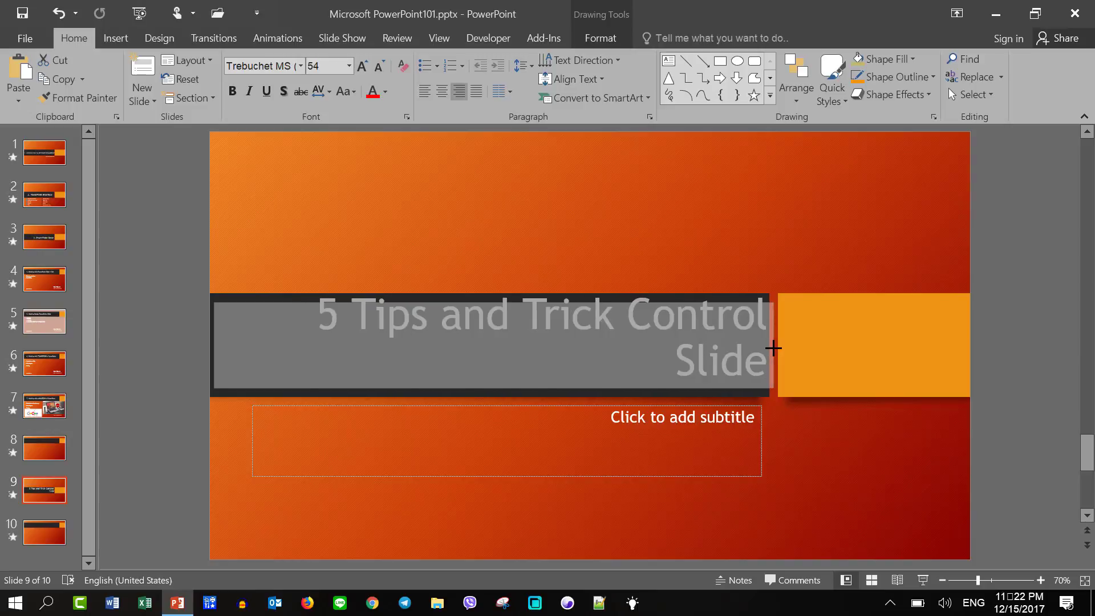
click(379, 67)
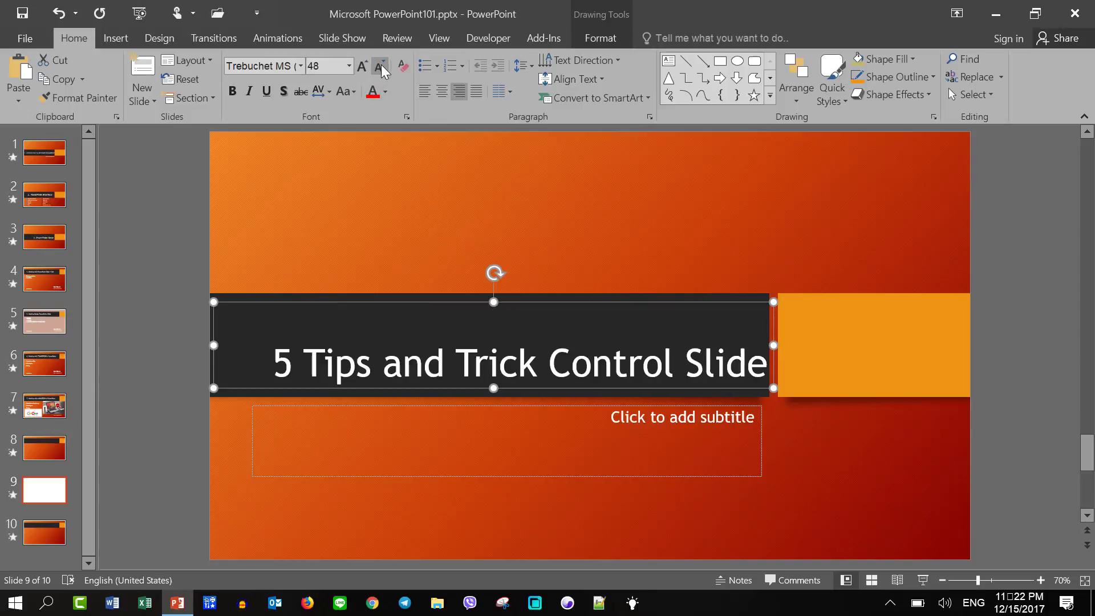
click(442, 92)
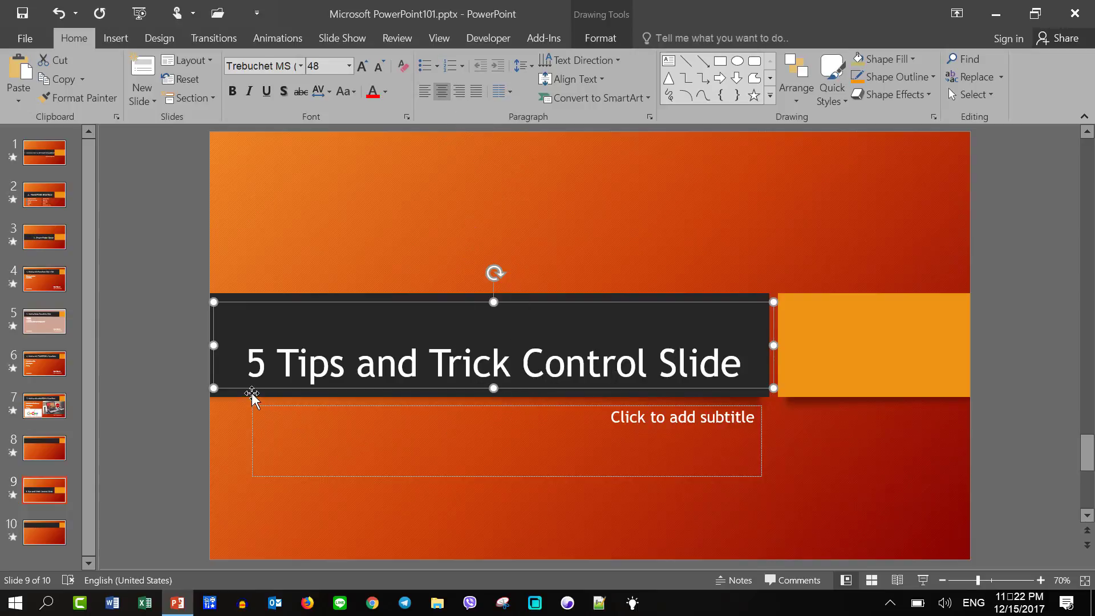
click(982, 361)
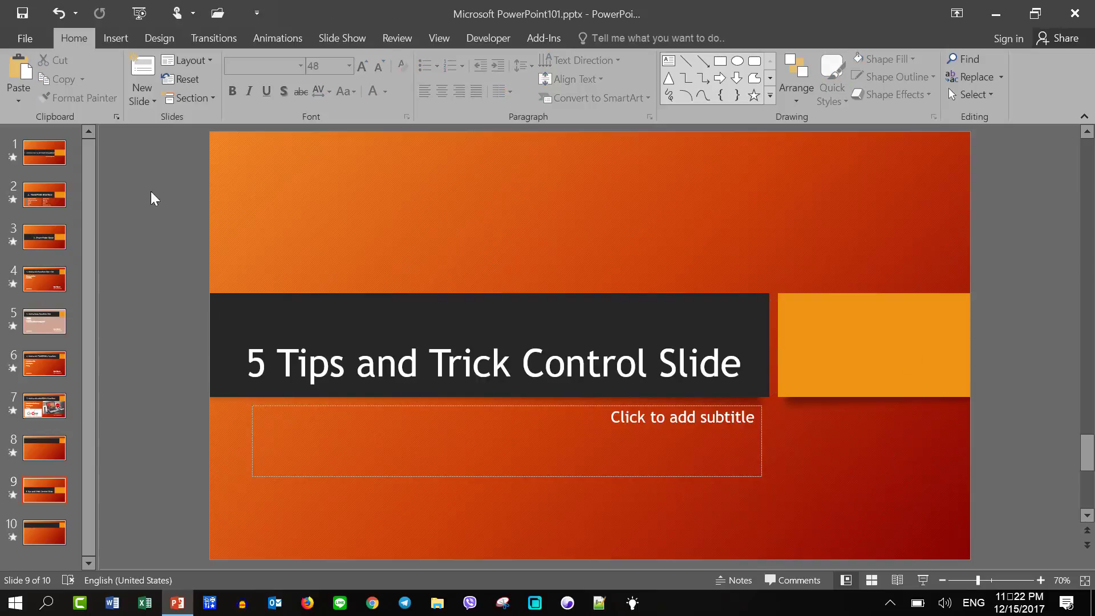
Step: Add more blank slides at the end of the deck after slide 10
click(57, 521)
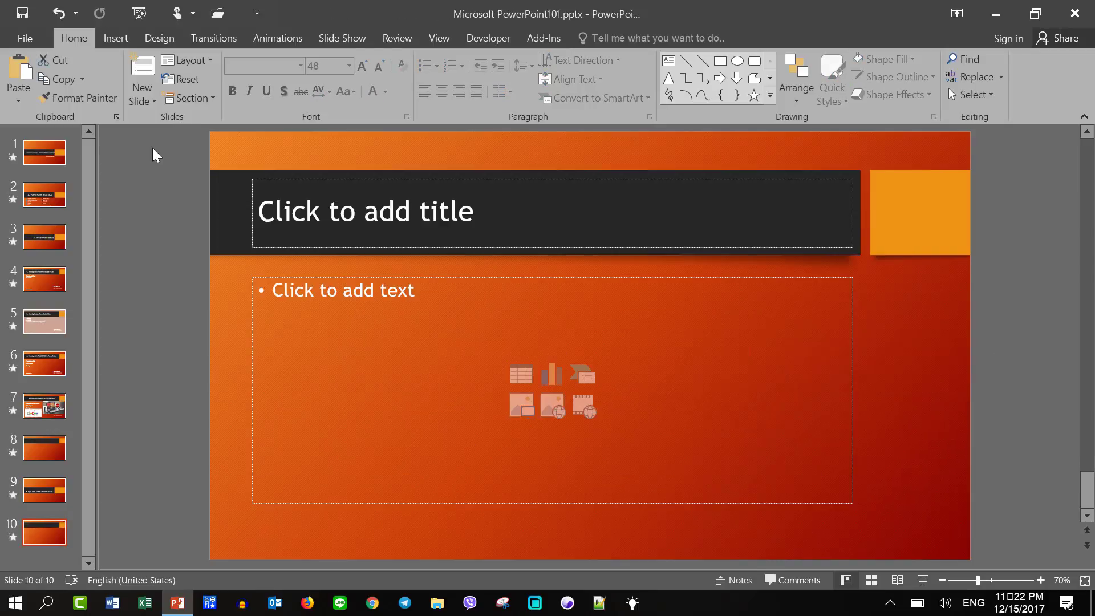
click(150, 103)
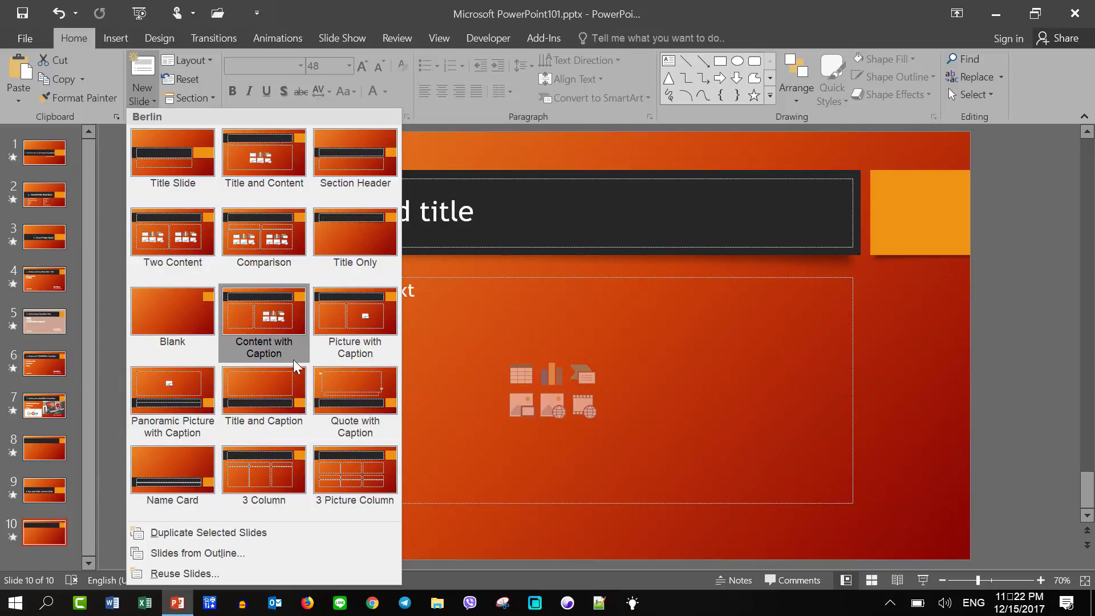
key(Escape)
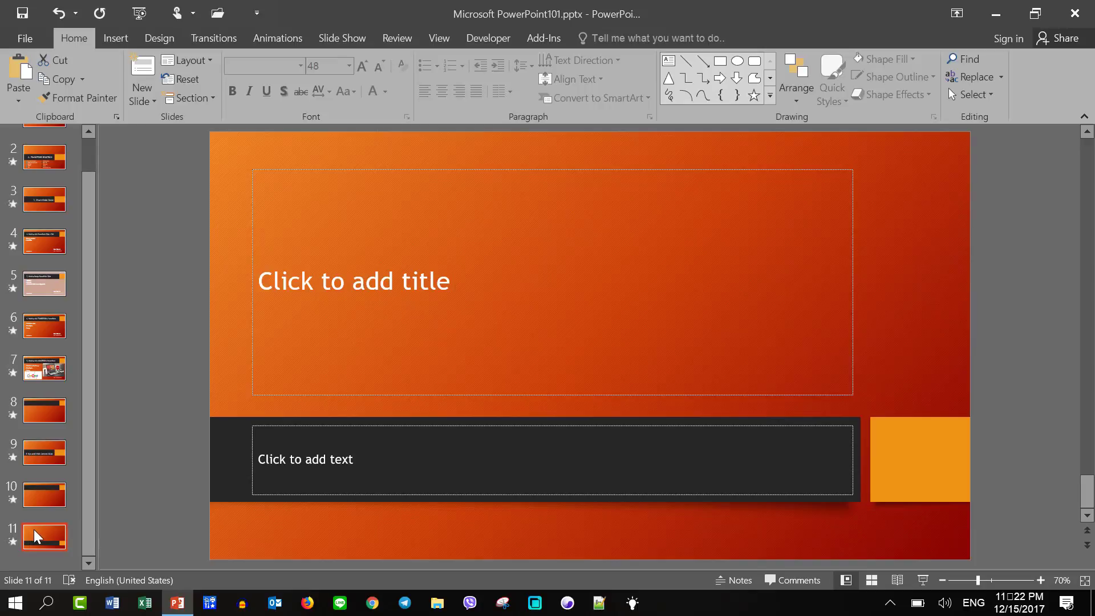
key(Return)
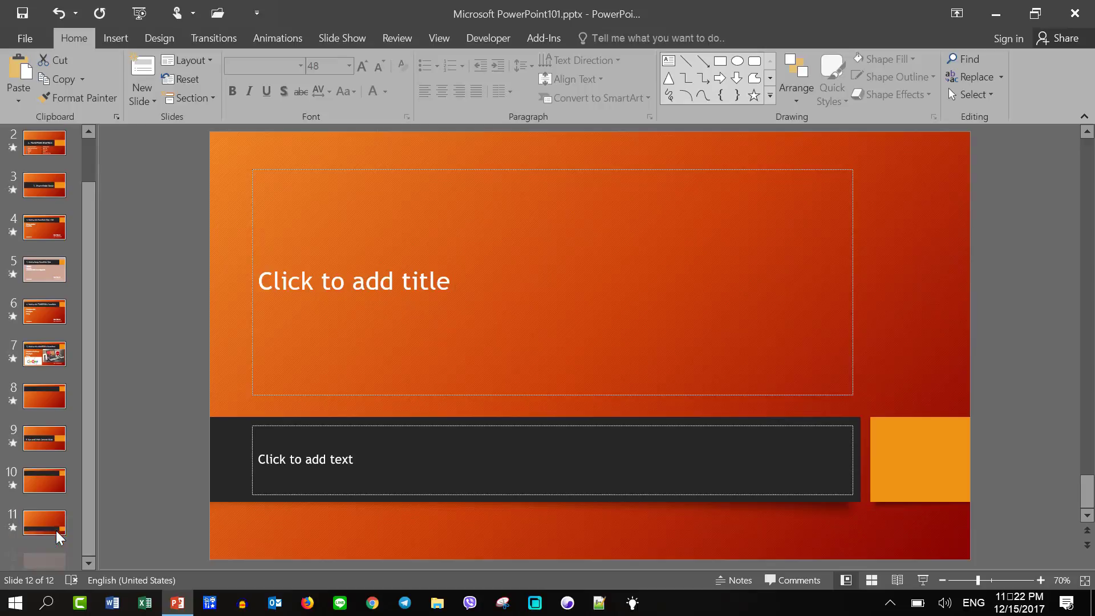
key(Return)
key(Return)
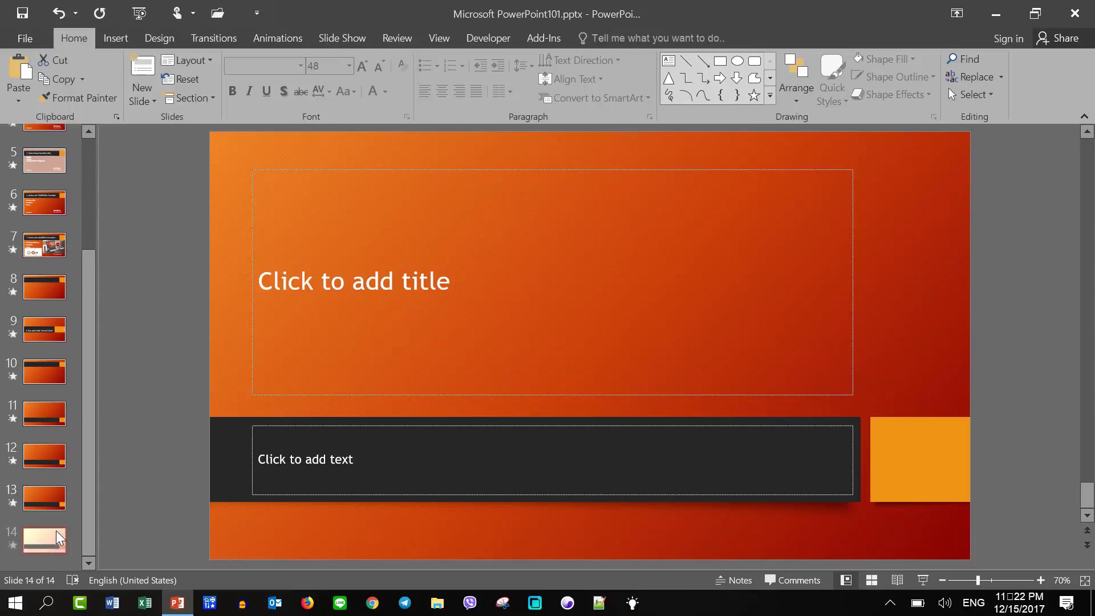
Step: Insert a new blank slide directly after slide 6, the TRANSITION slide
click(51, 242)
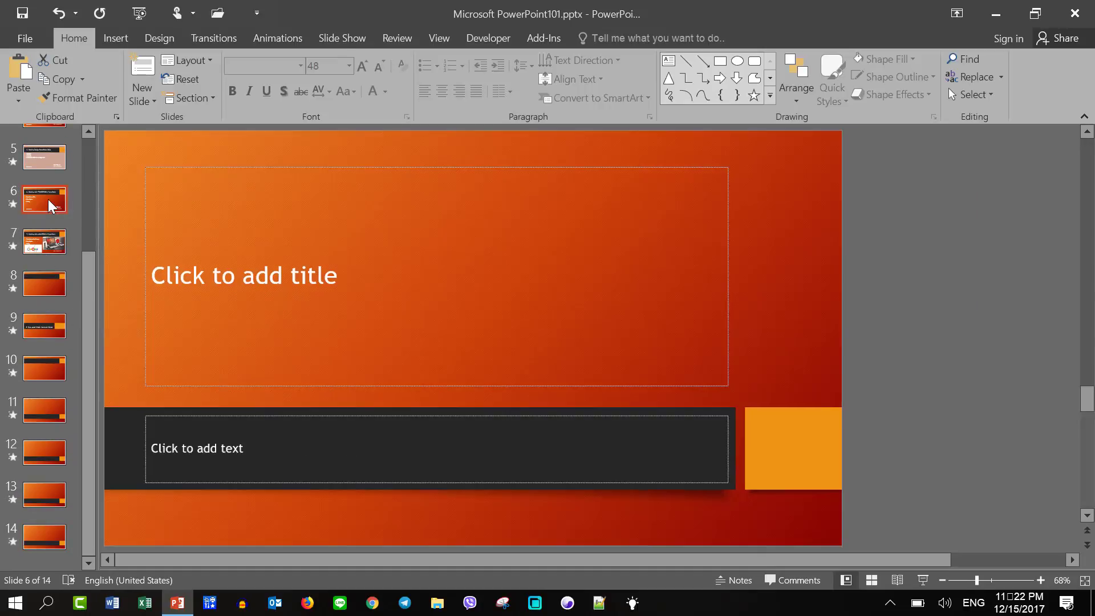
click(58, 206)
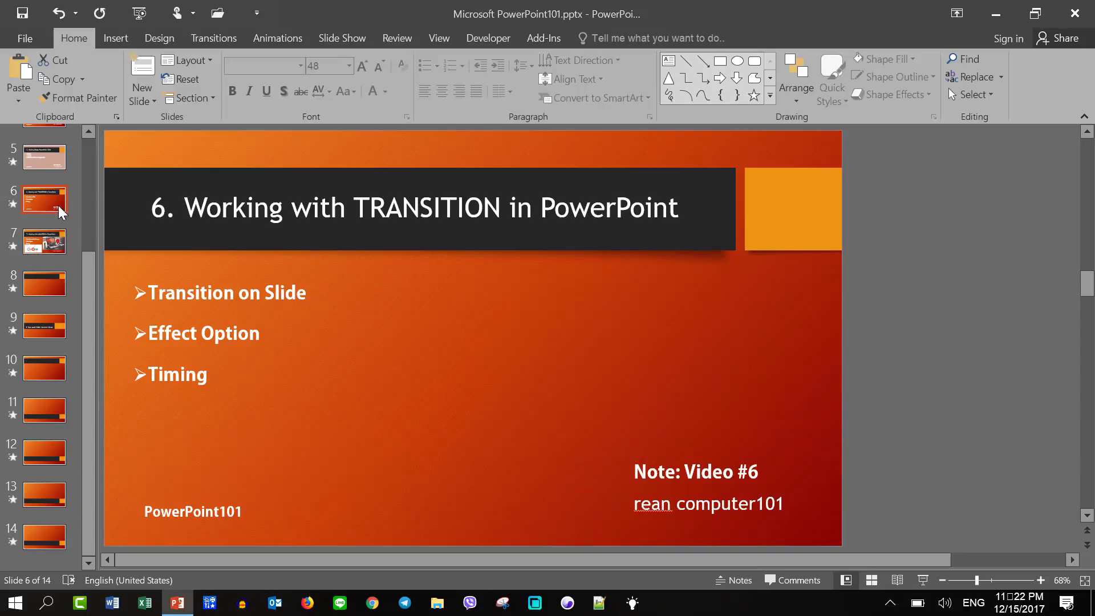
key(Return)
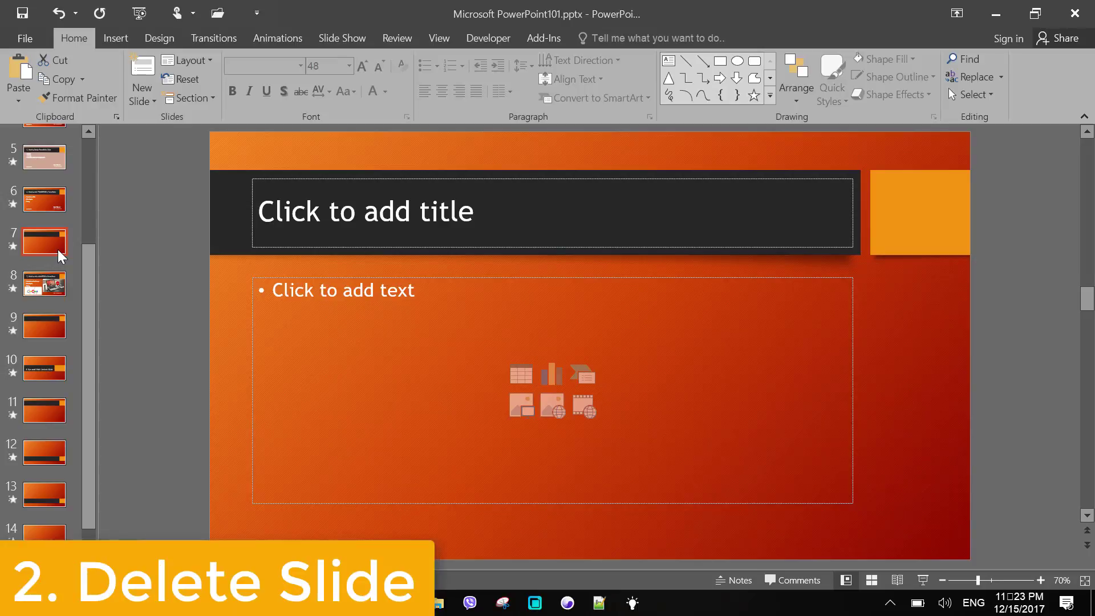
Step: Delete the blank slides 7 and 8 via their right-click menu
right_click(59, 243)
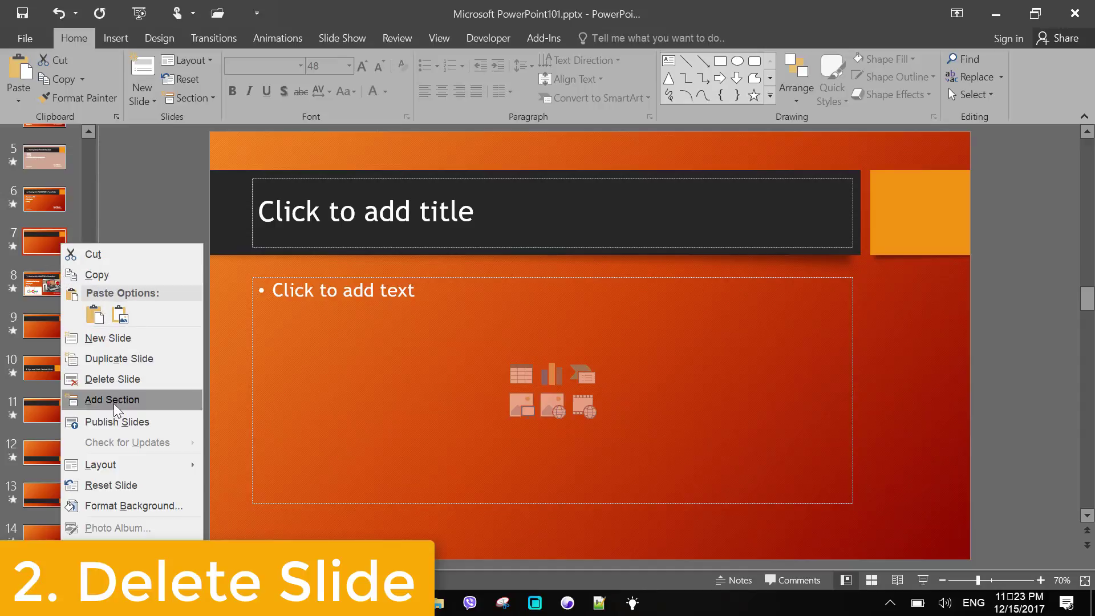
click(144, 378)
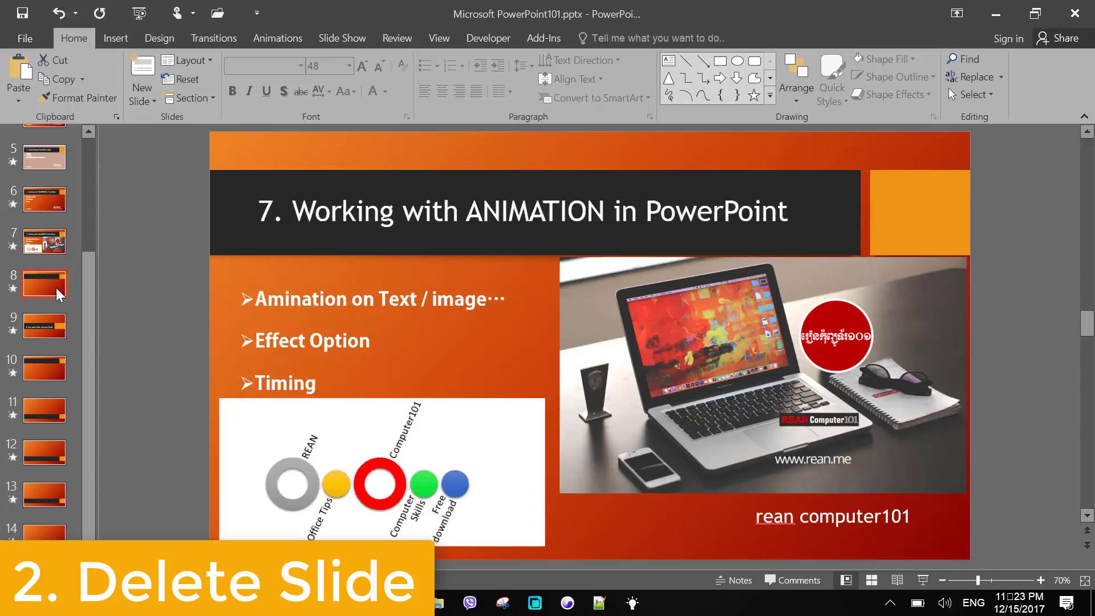
right_click(56, 287)
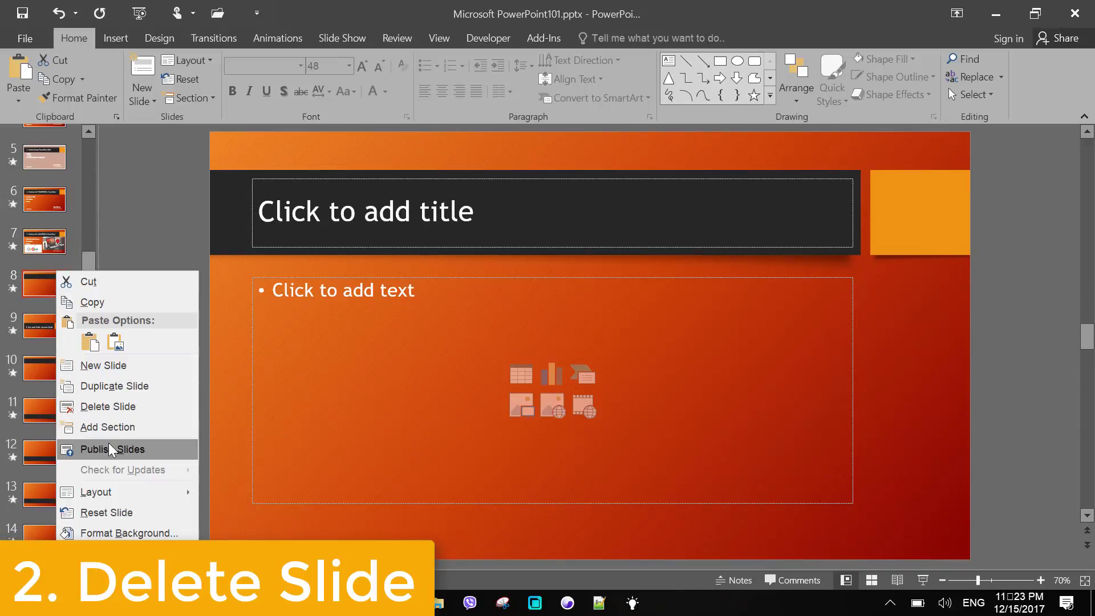
click(114, 408)
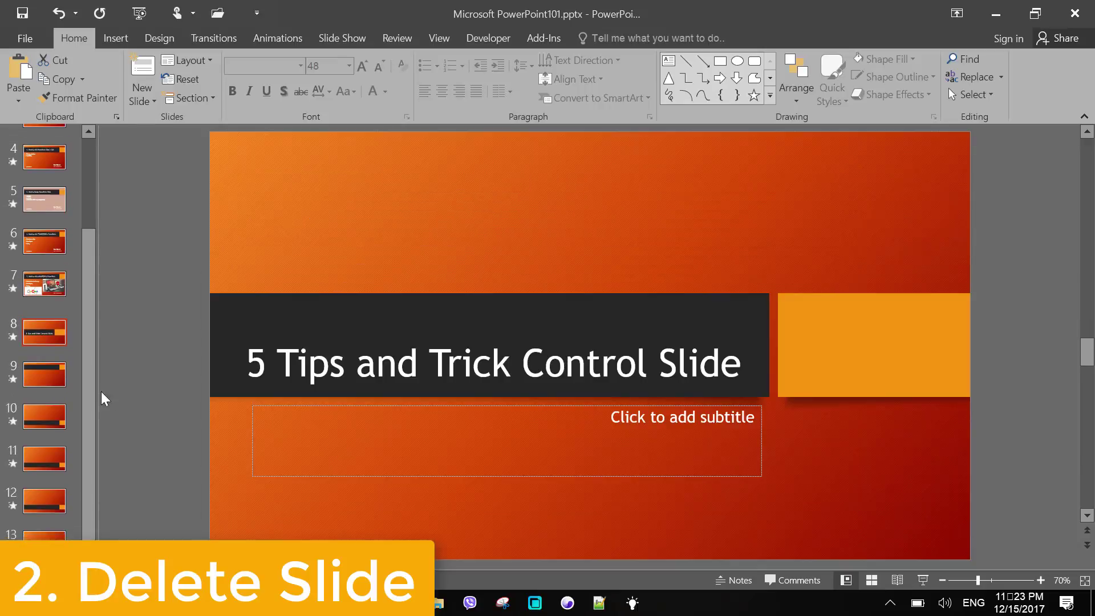
Step: Select the leftover blank slides 9 through 13 and delete them together
click(49, 362)
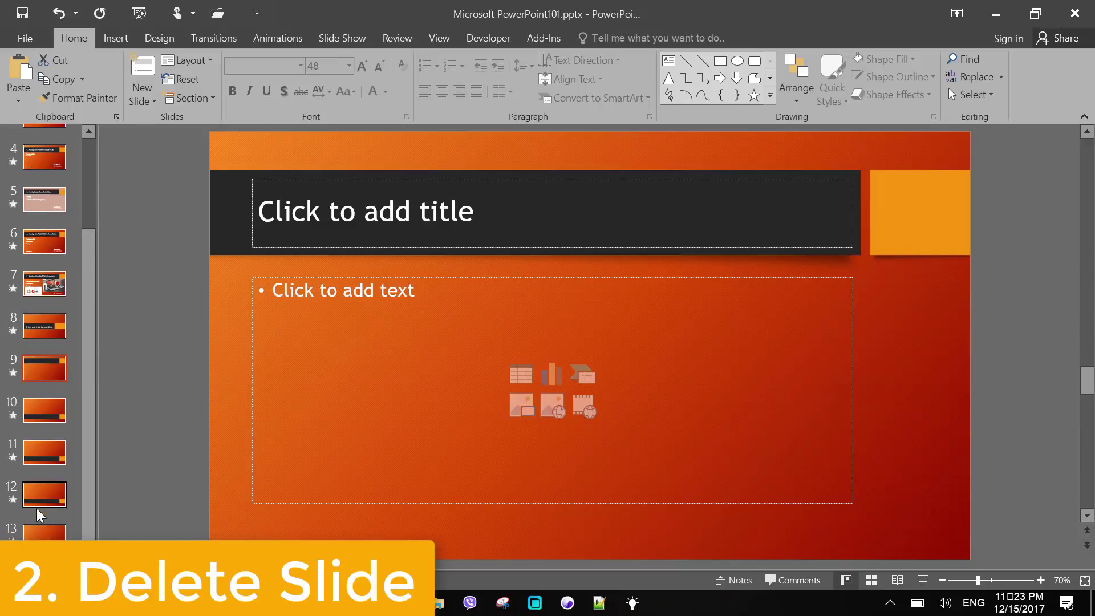
shift+click(44, 529)
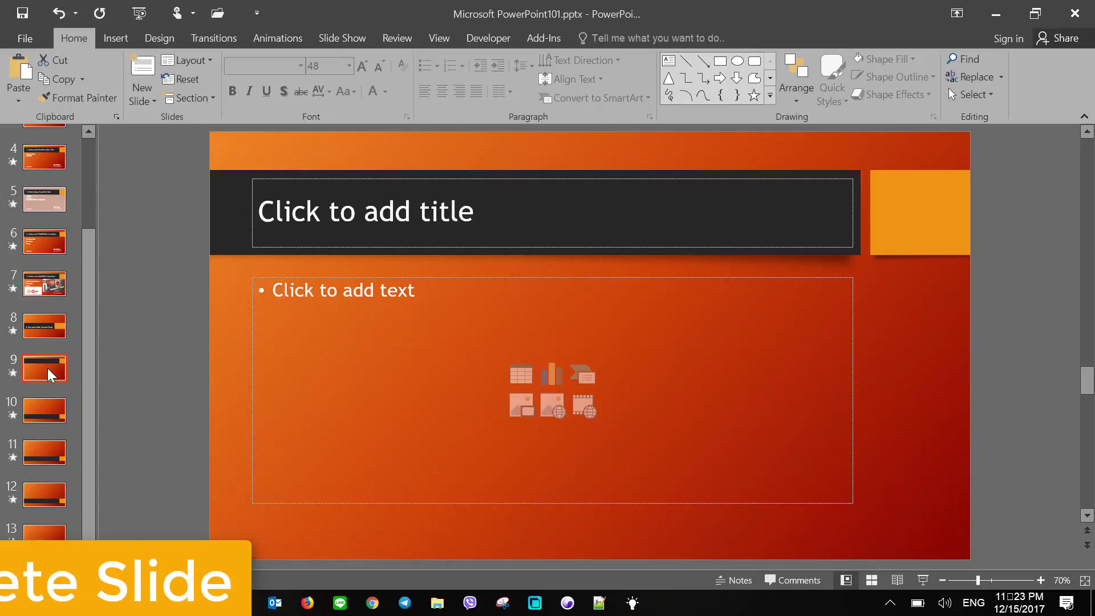
click(46, 368)
shift+click(40, 533)
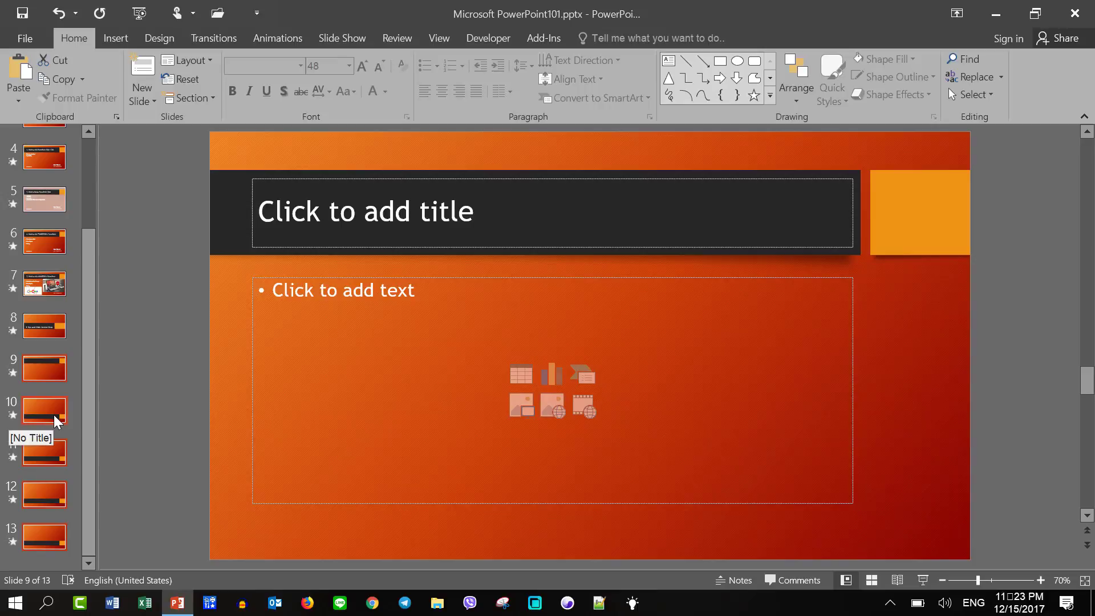
key(Delete)
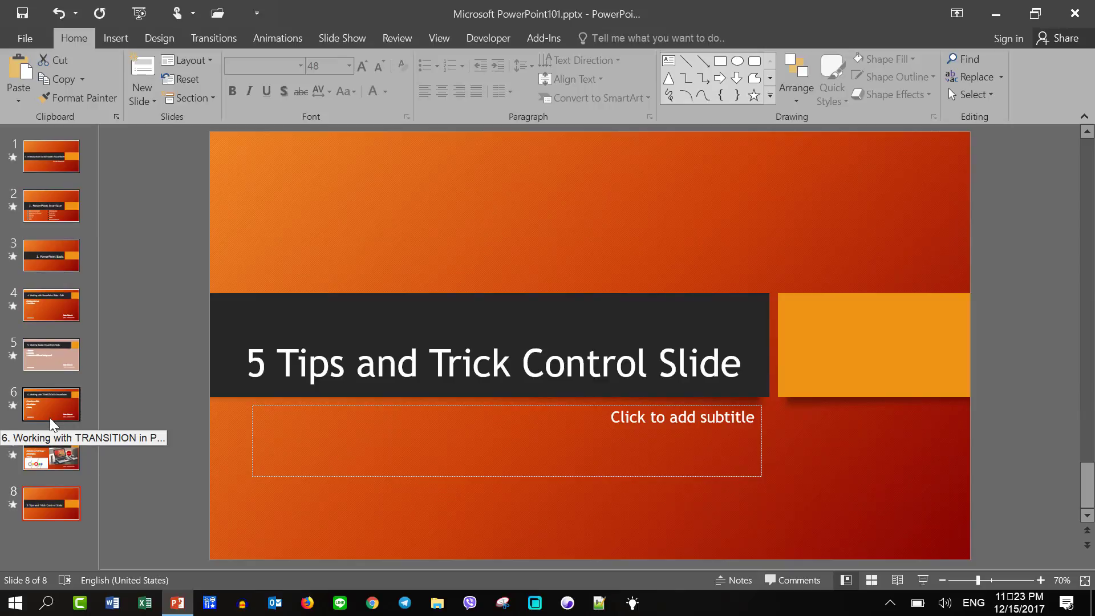
click(55, 457)
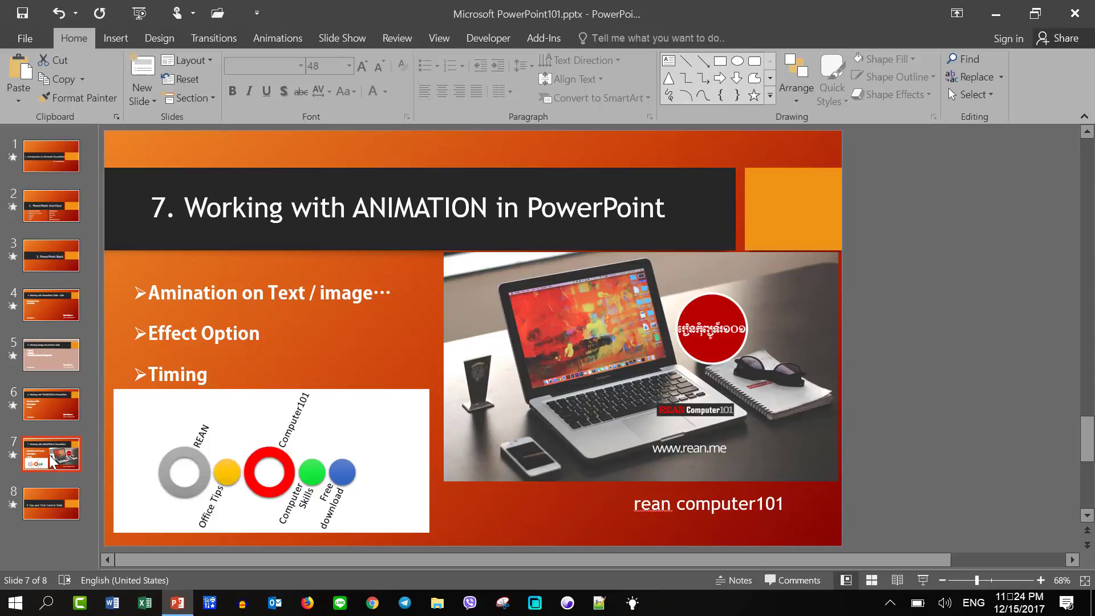
Step: Duplicate the Working with ANIMATION slide and check the copy now at slide 8
right_click(52, 460)
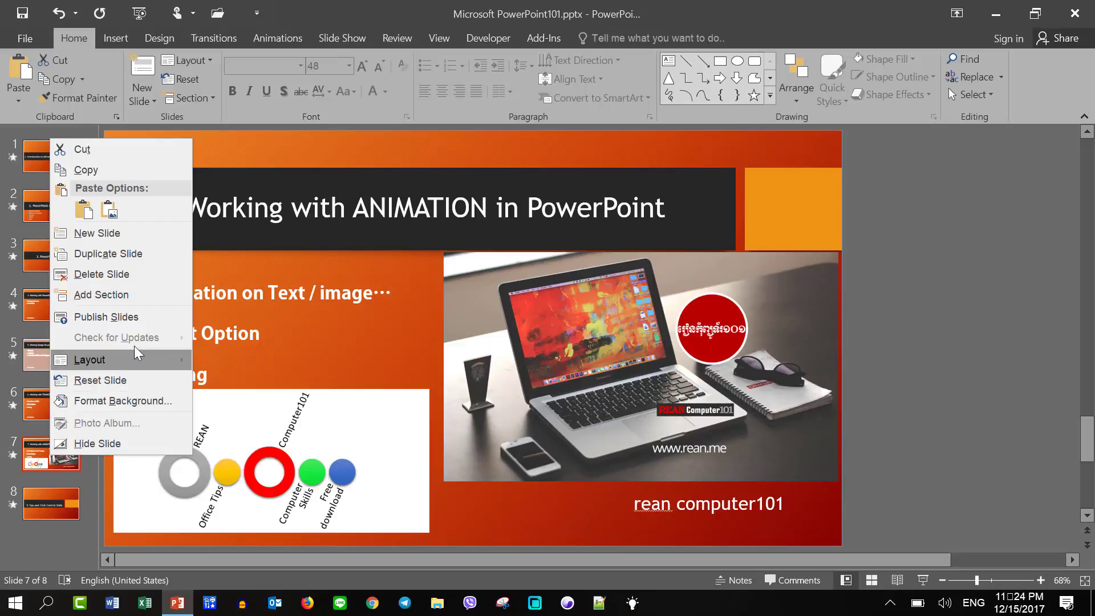
click(137, 255)
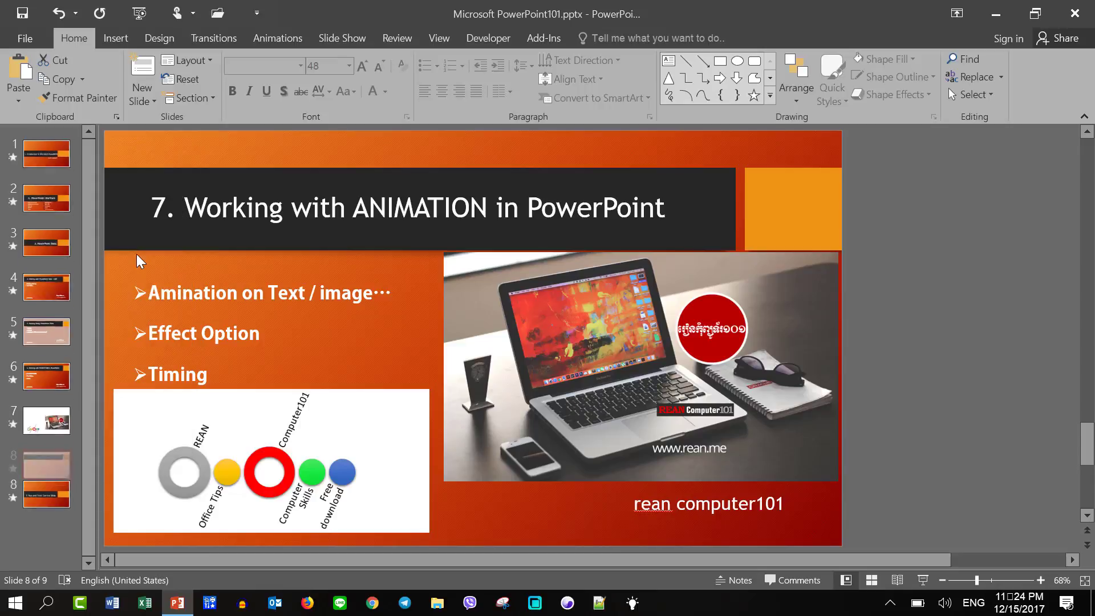
click(46, 410)
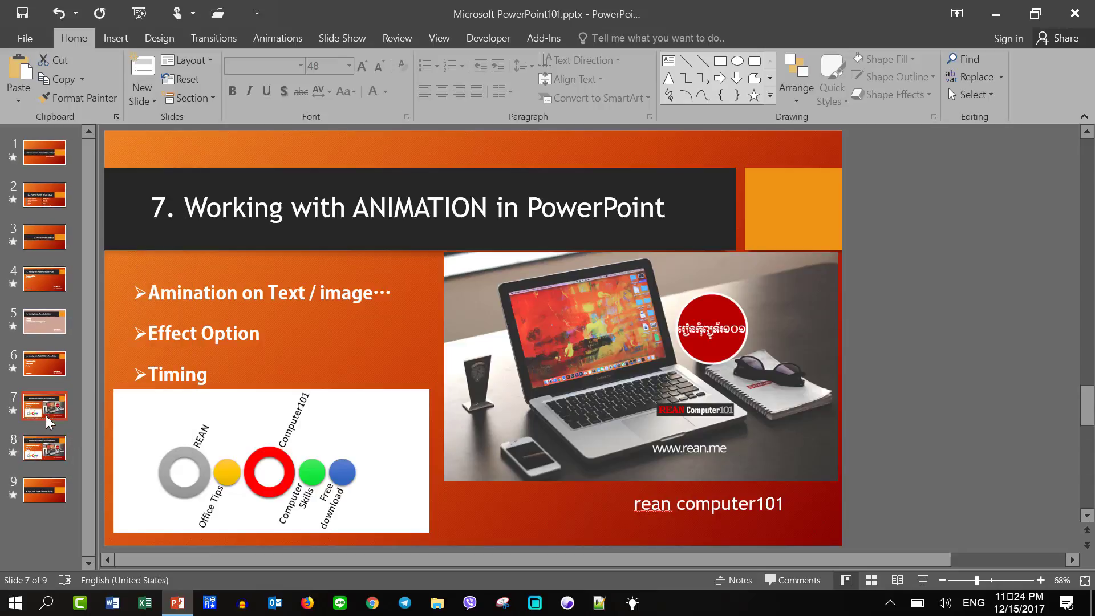
click(49, 439)
click(53, 419)
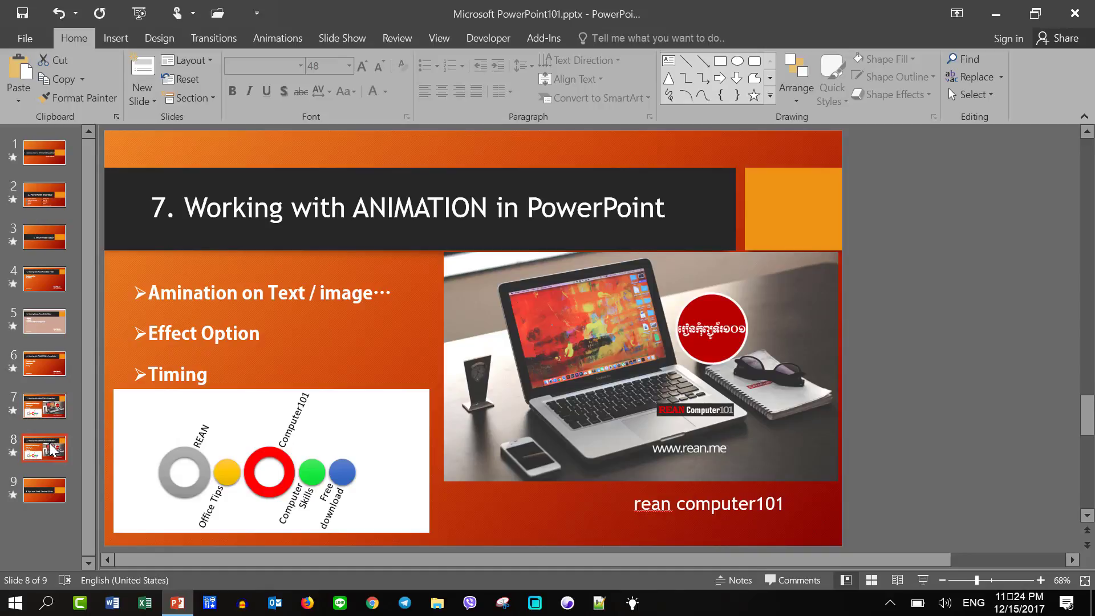
click(46, 489)
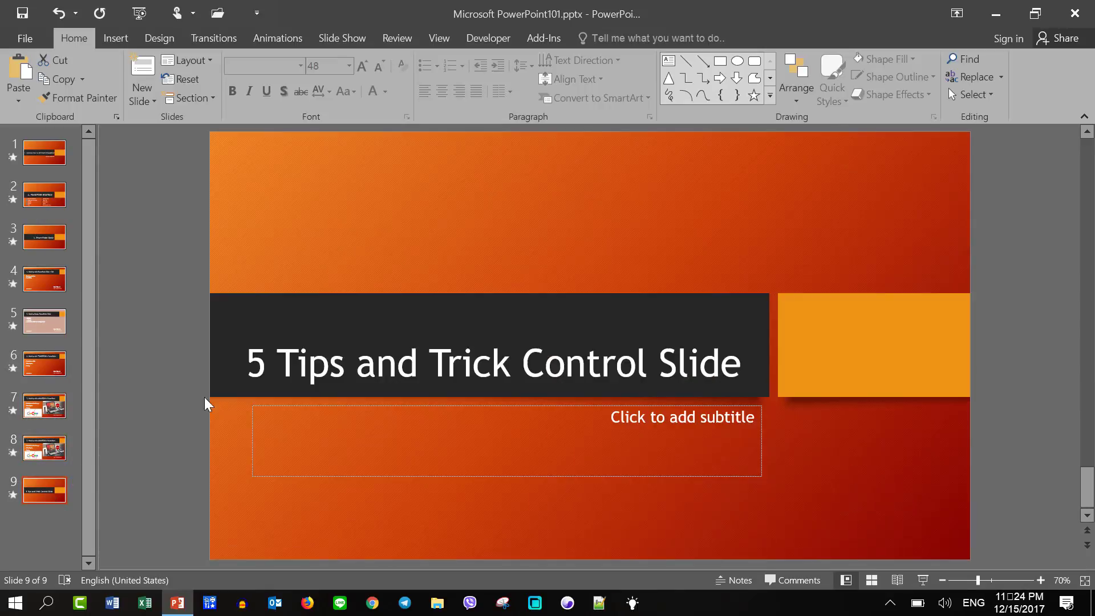
Step: Replace slide 8's title with the copied '5 Tips and Trick Control Slide' title
click(339, 364)
key(ctrl+a)
key(ctrl+c)
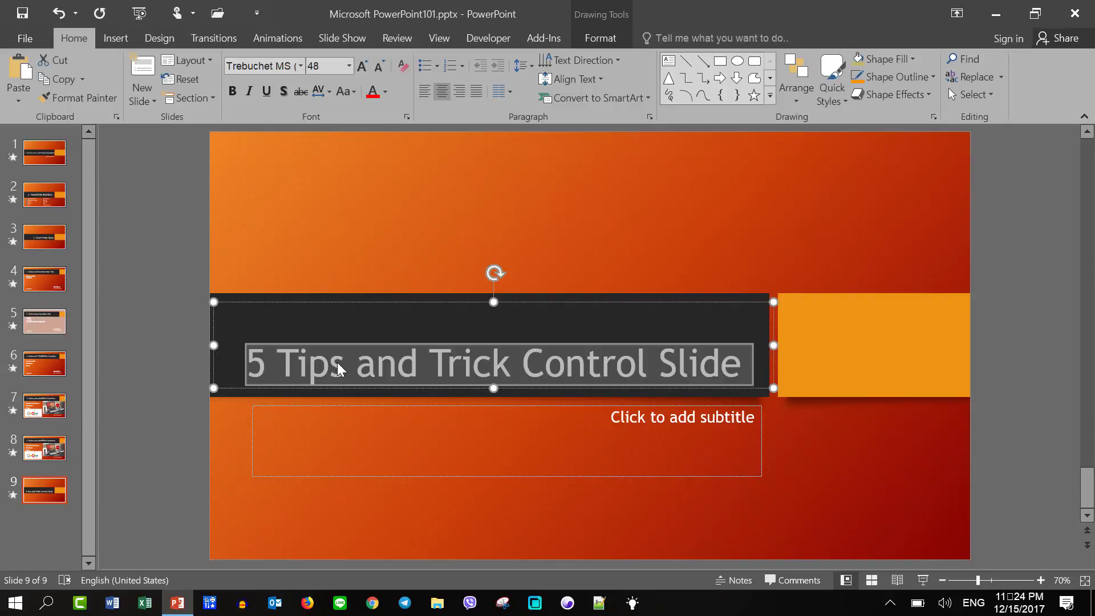
click(45, 447)
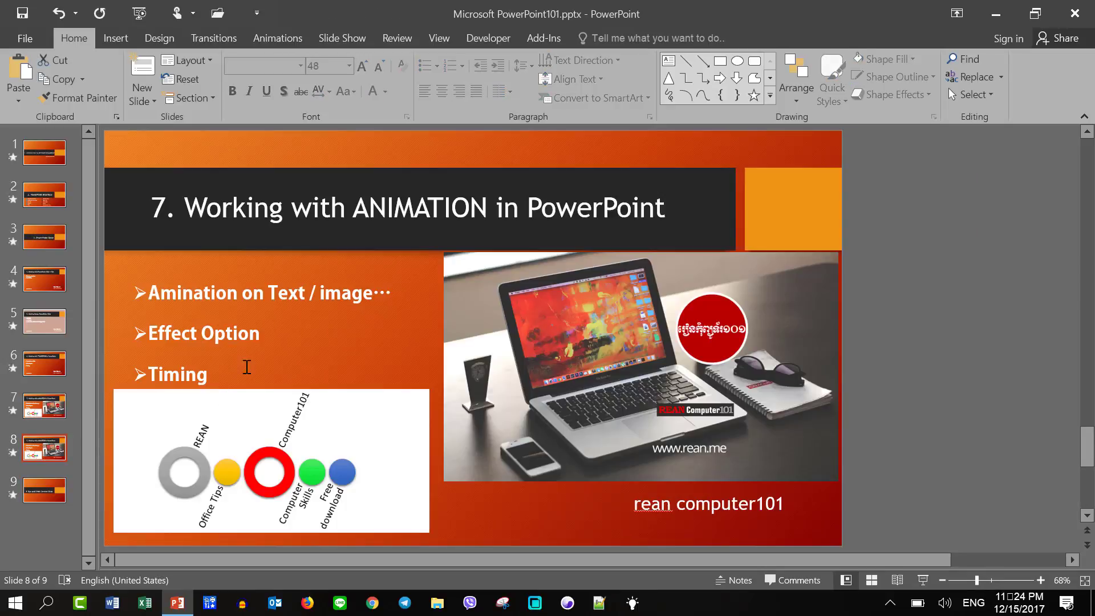
click(337, 212)
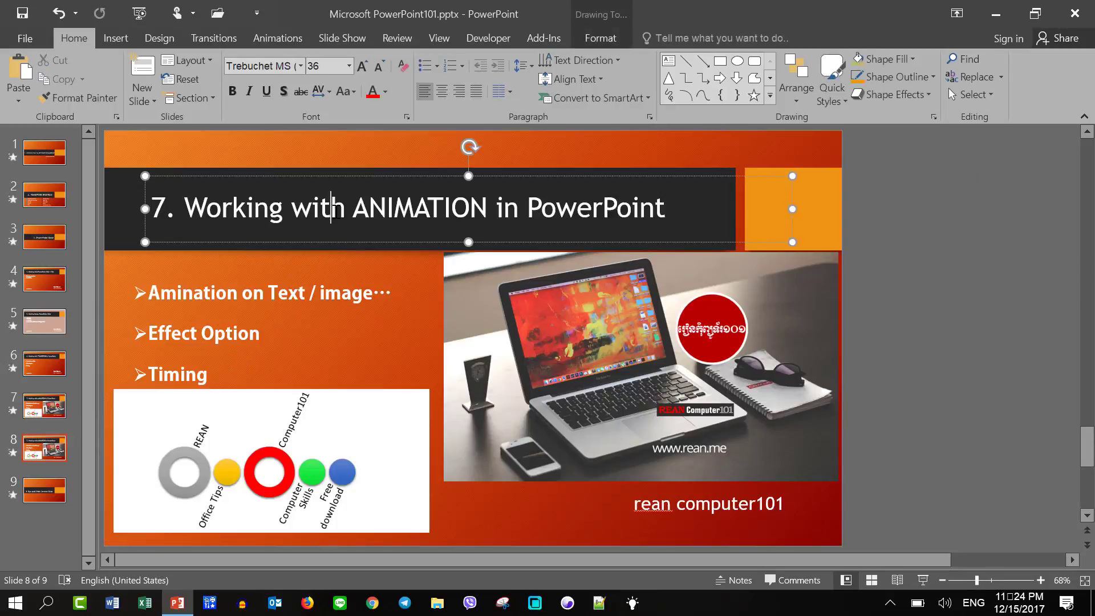
key(ctrl+a)
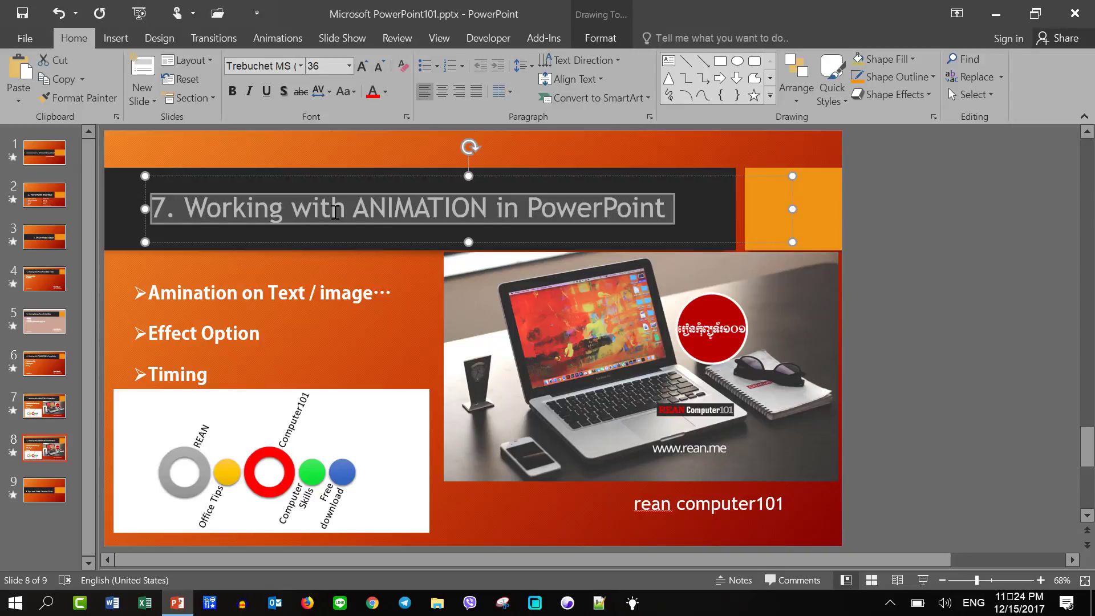
key(ctrl+v)
Step: Delete slide 8's bullet text, the circles diagram picture and the laptop picture
click(259, 349)
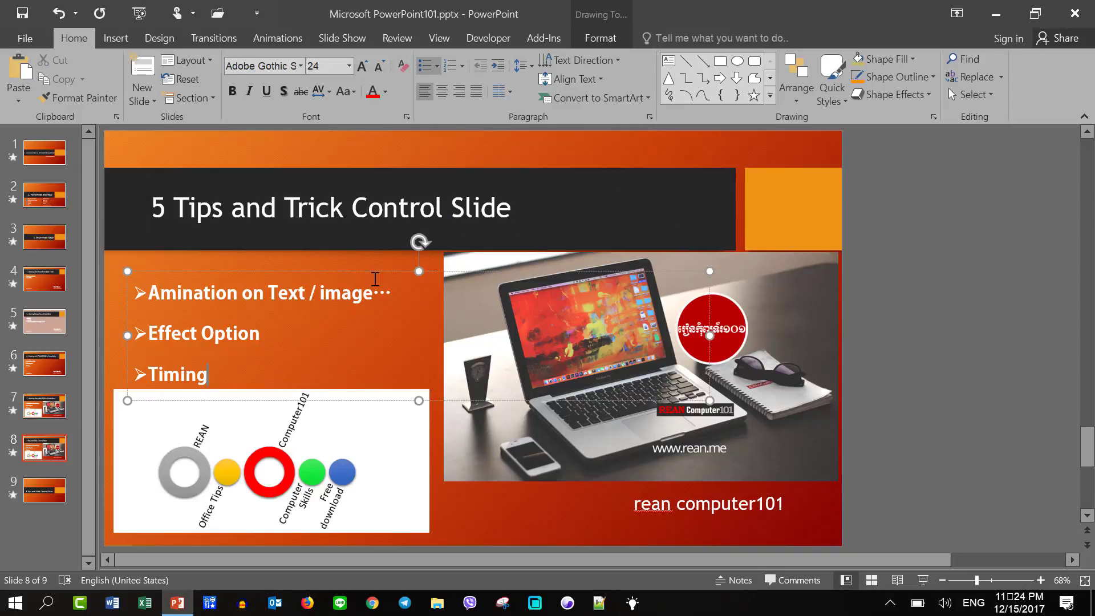
click(386, 269)
key(Delete)
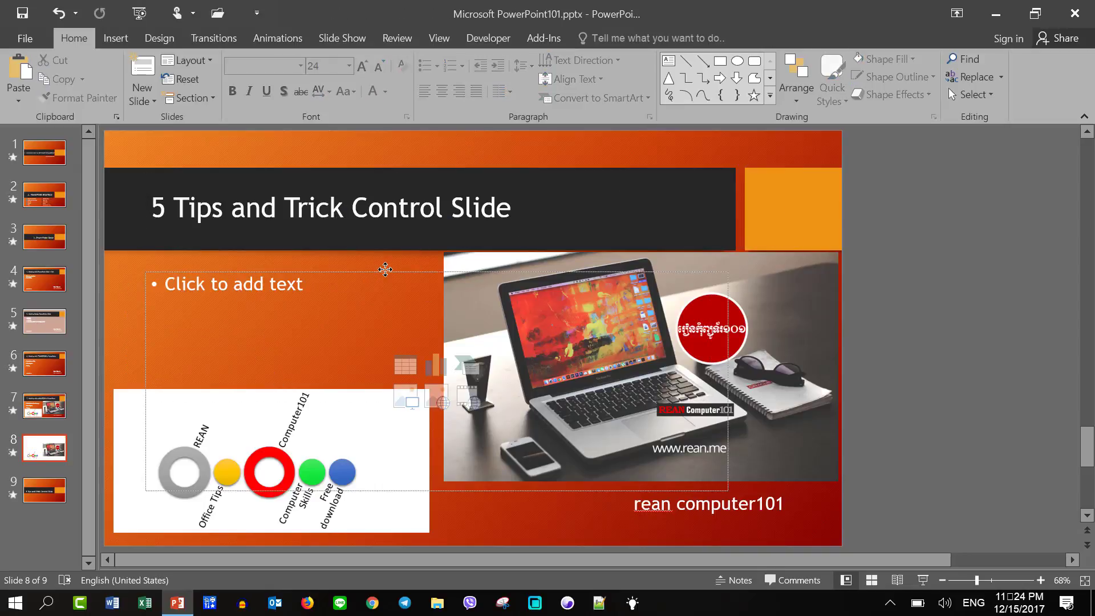
click(400, 528)
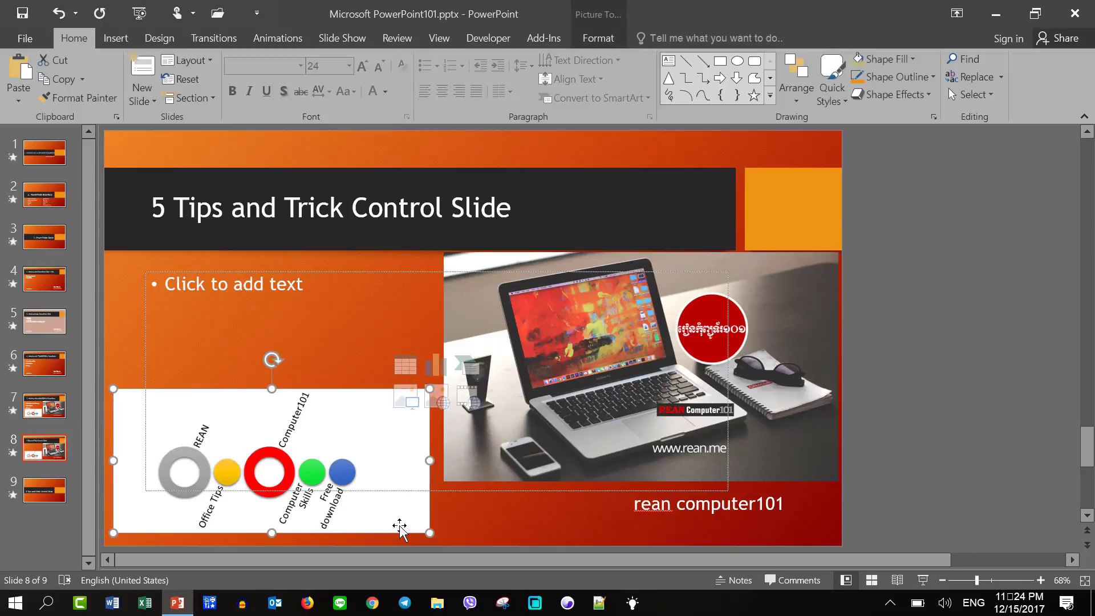
key(Delete)
click(814, 451)
key(Delete)
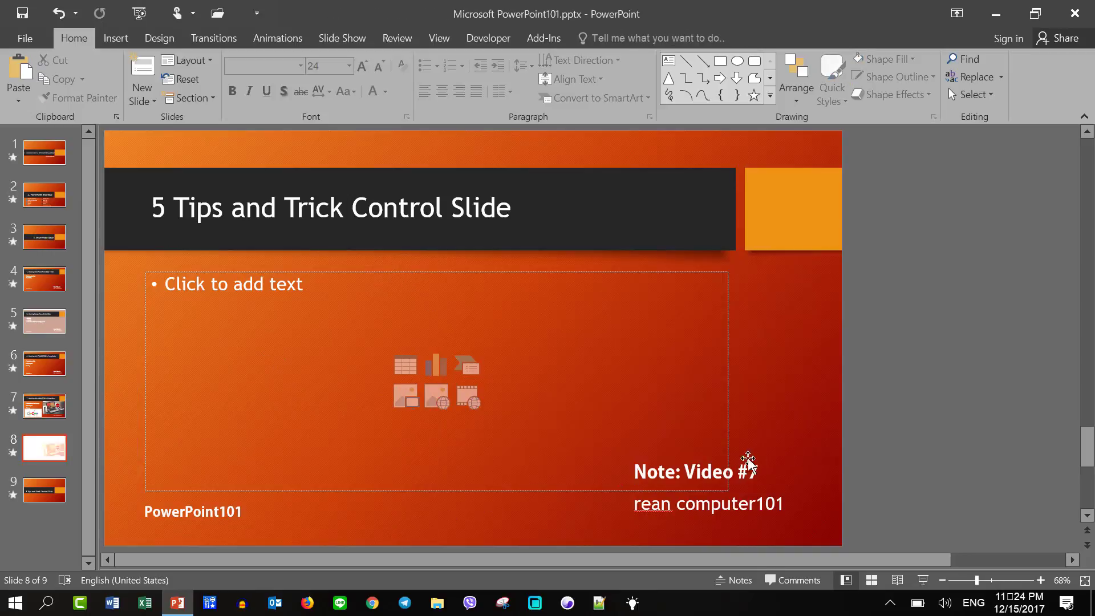
click(727, 489)
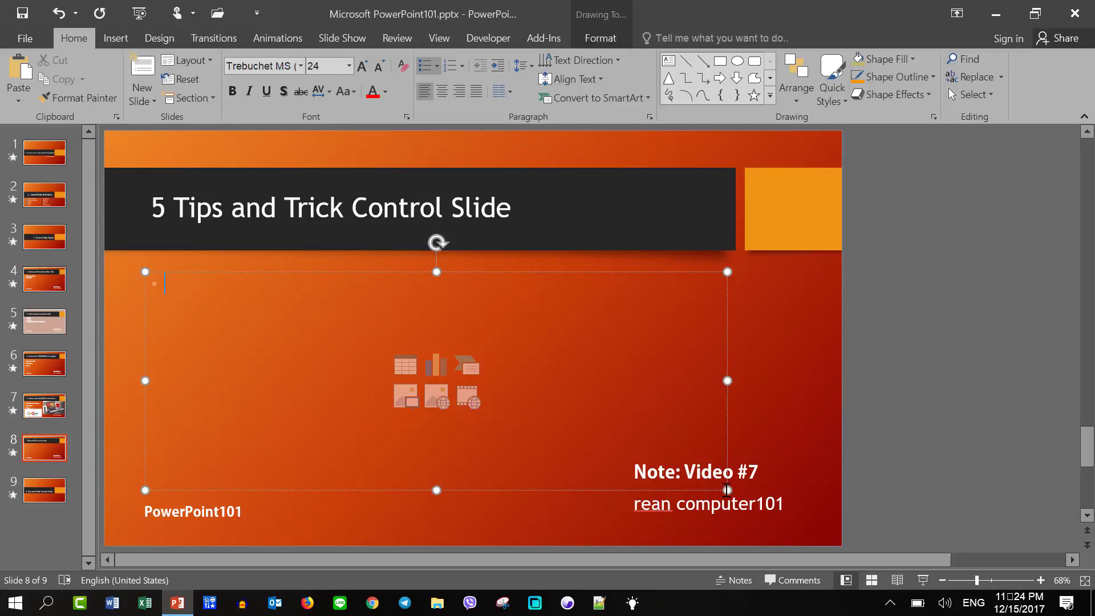
Step: Line up the Note: Video #7, rean computer101 and PowerPoint101 texts along the slide's bottom edge
click(764, 466)
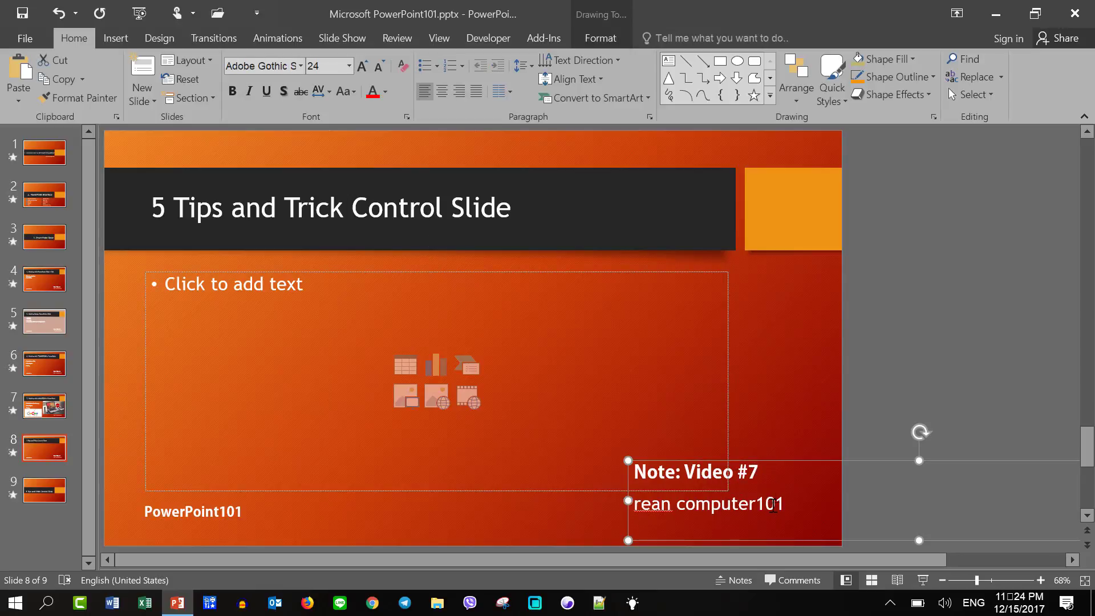
drag(786, 460, 579, 510)
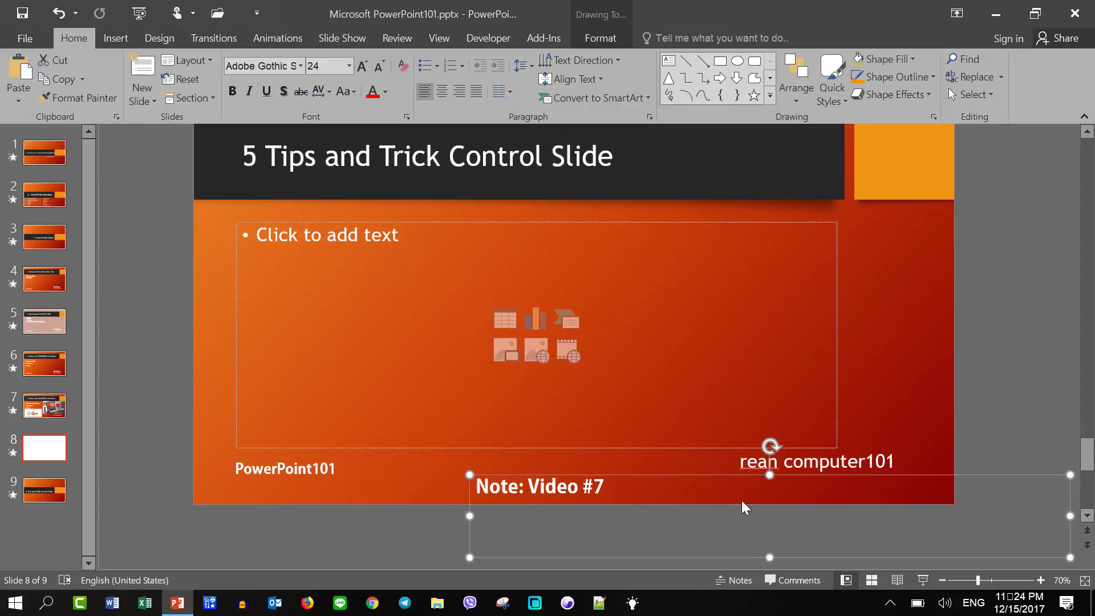
click(833, 462)
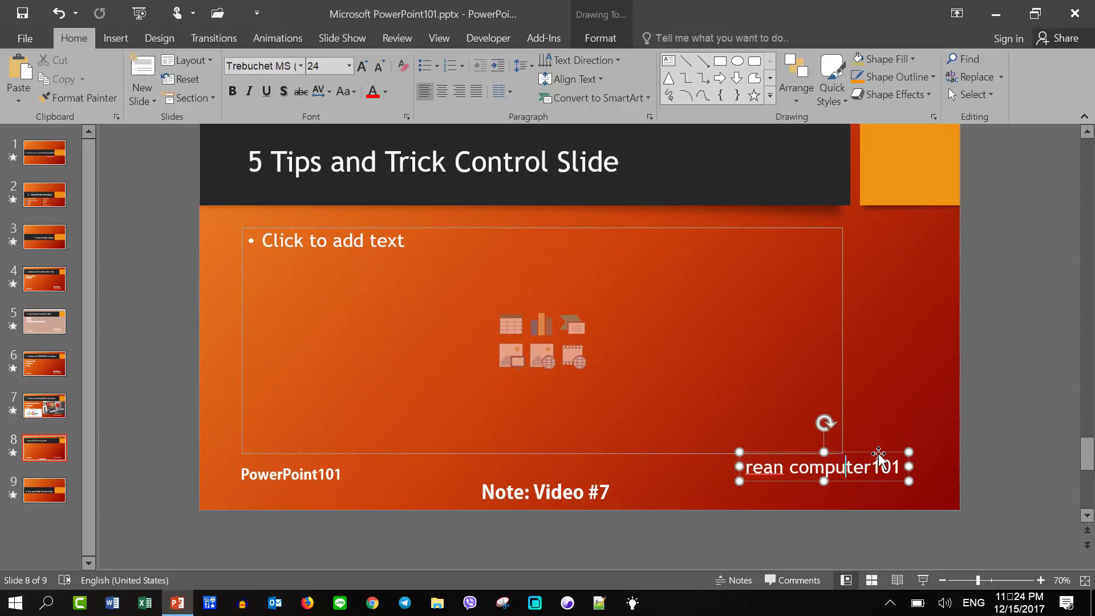
drag(878, 461, 892, 483)
click(319, 480)
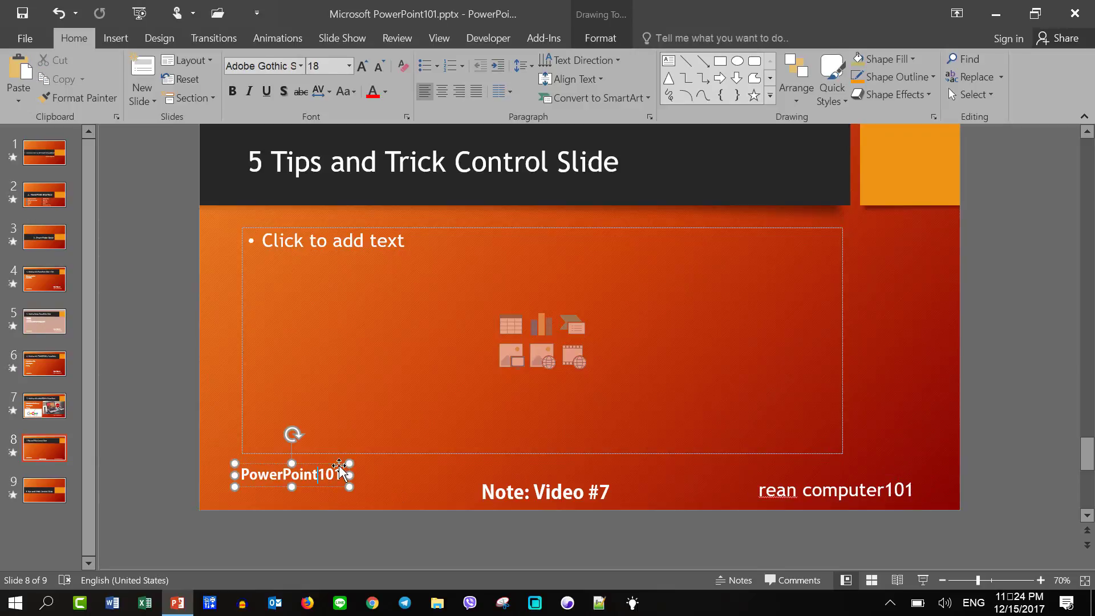
drag(341, 470, 332, 484)
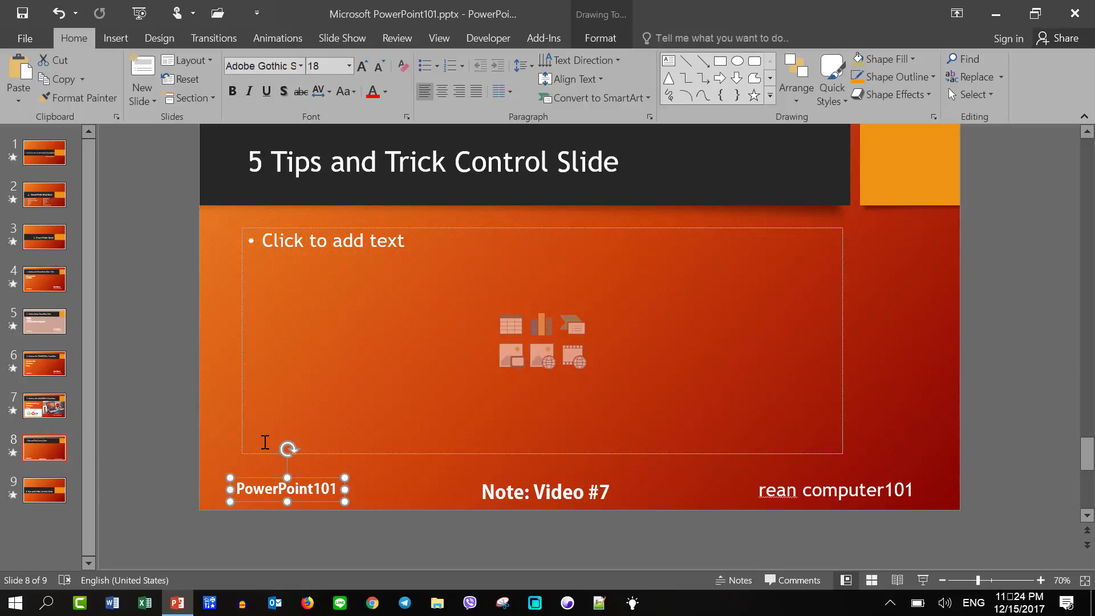
click(158, 420)
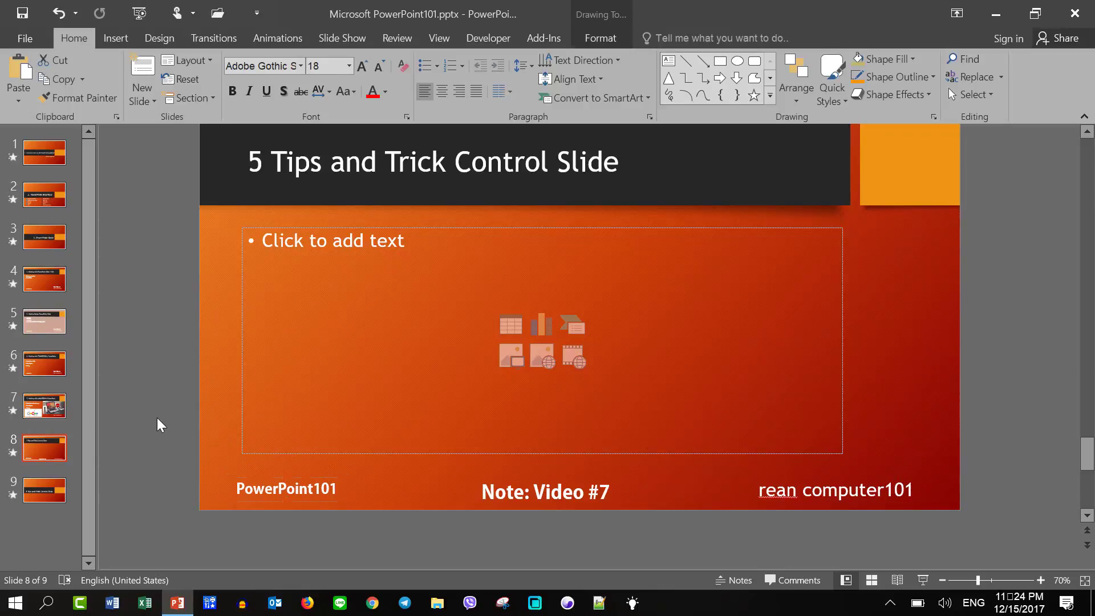
Step: Draw a rectangle bar across the bottom of slide 8 and send it behind the footer texts
click(115, 38)
click(264, 86)
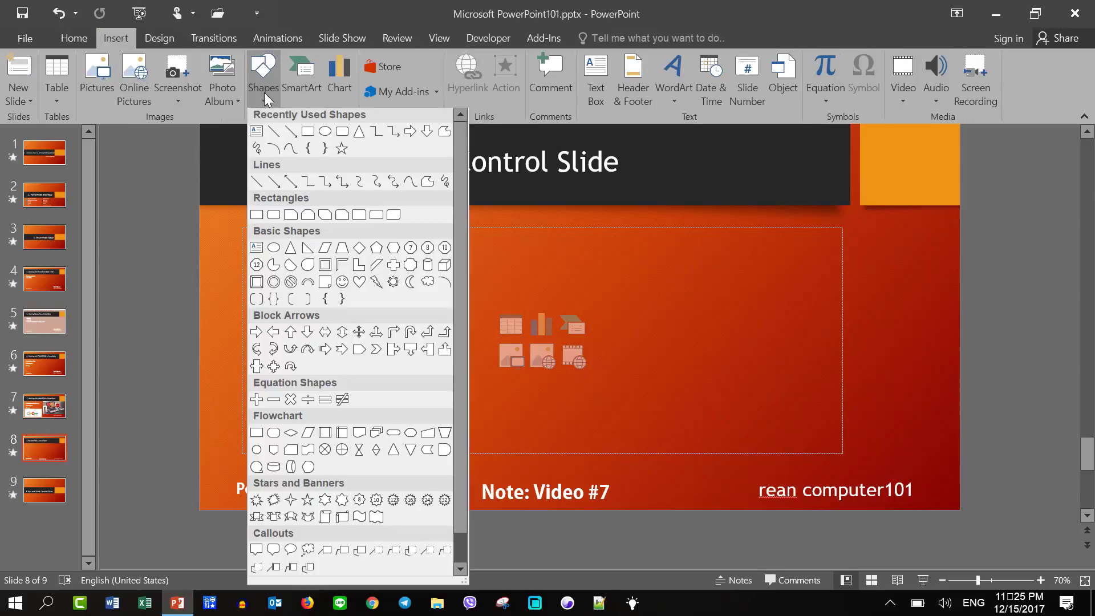
click(308, 134)
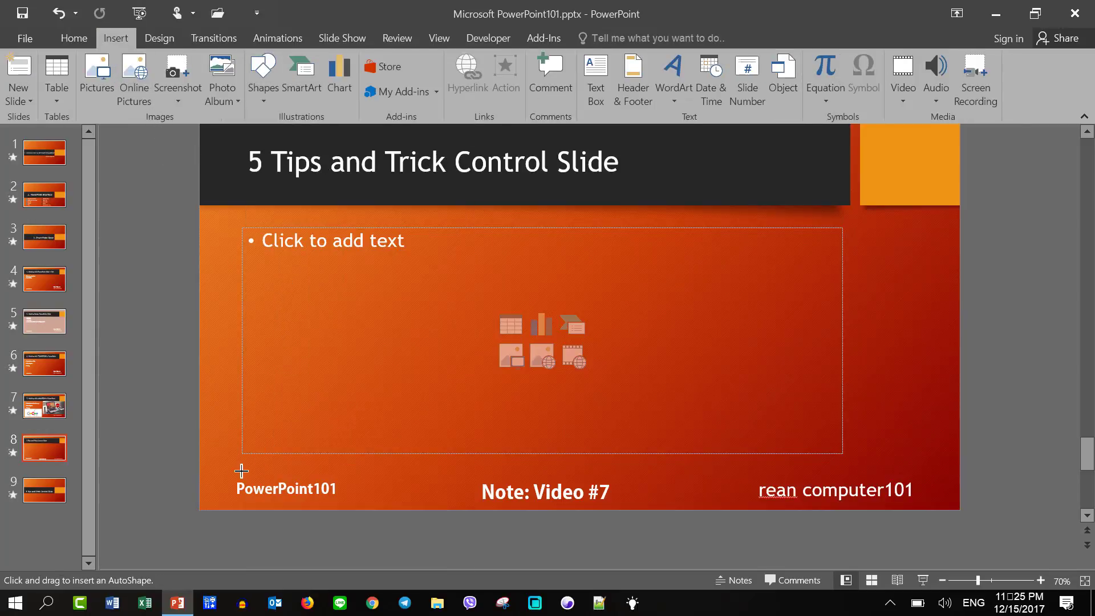
mouse_move(191, 482)
mouse_down()
mouse_move(445, 520)
mouse_move(977, 514)
mouse_up()
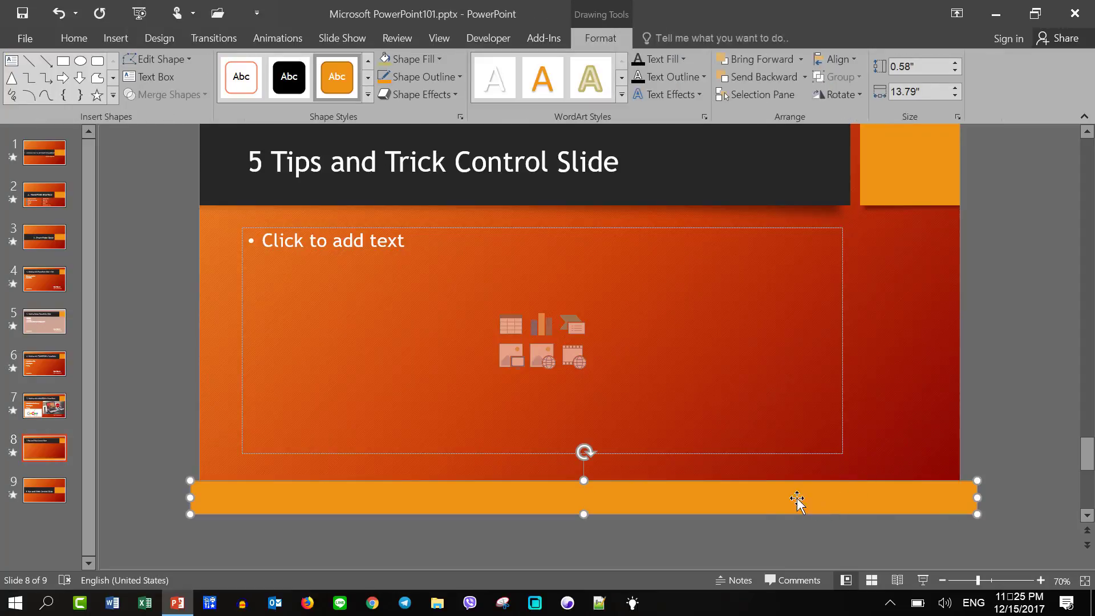
right_click(614, 493)
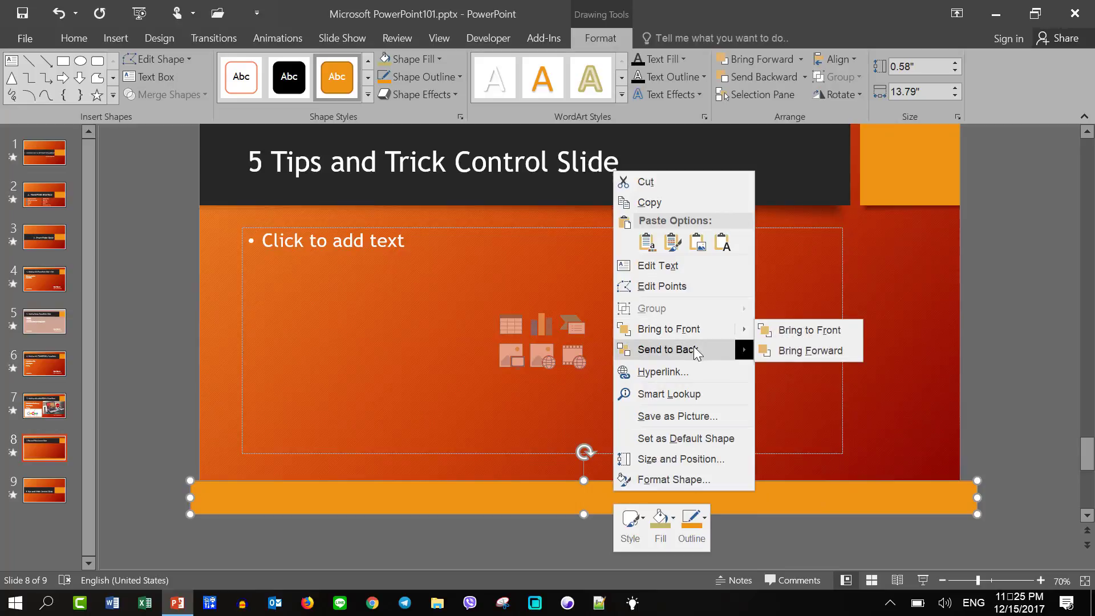
mouse_move(668, 349)
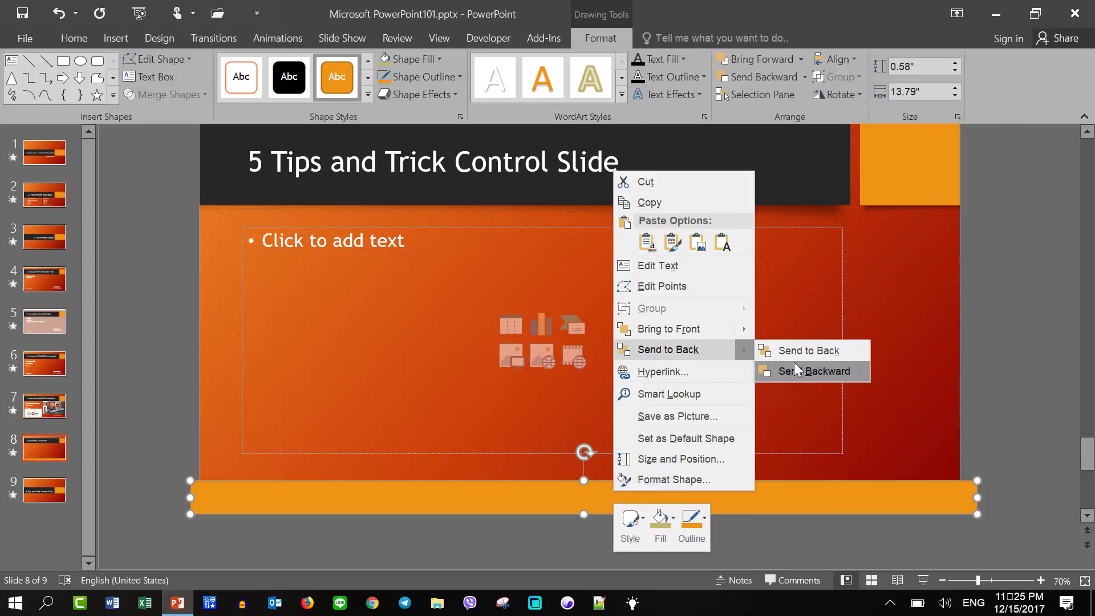
click(799, 351)
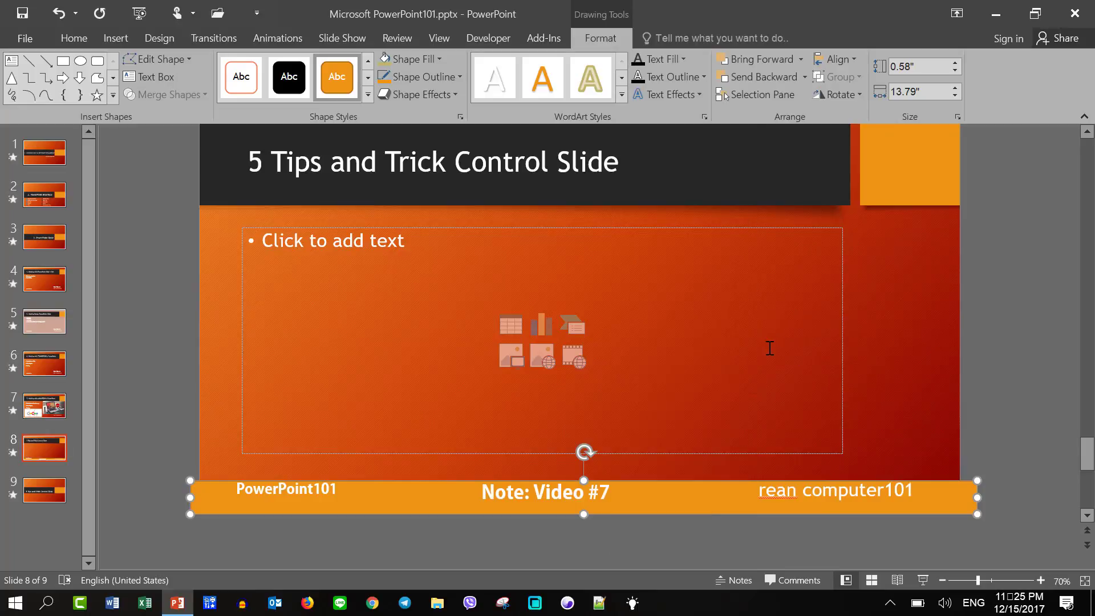
click(308, 488)
Step: Select the three footer texts and set their font size to 24
shift+click(569, 498)
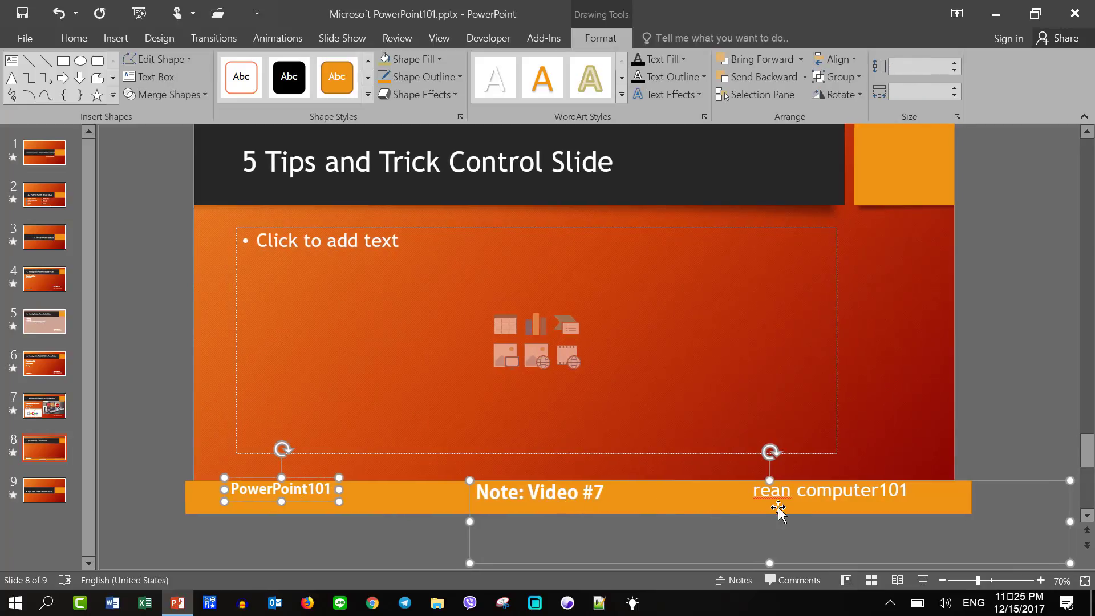
shift+click(758, 503)
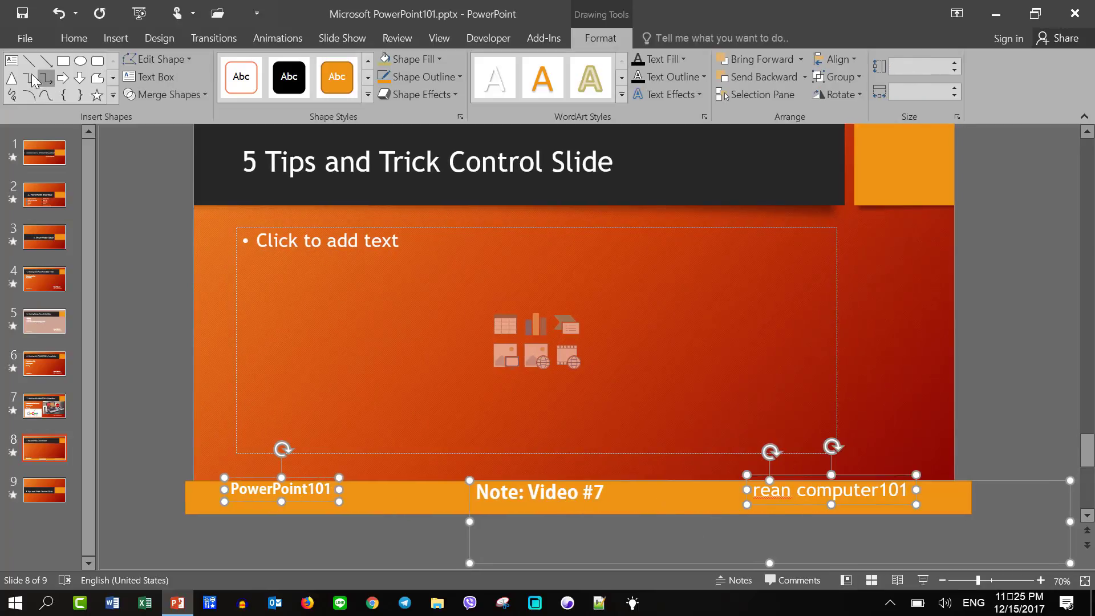
click(73, 38)
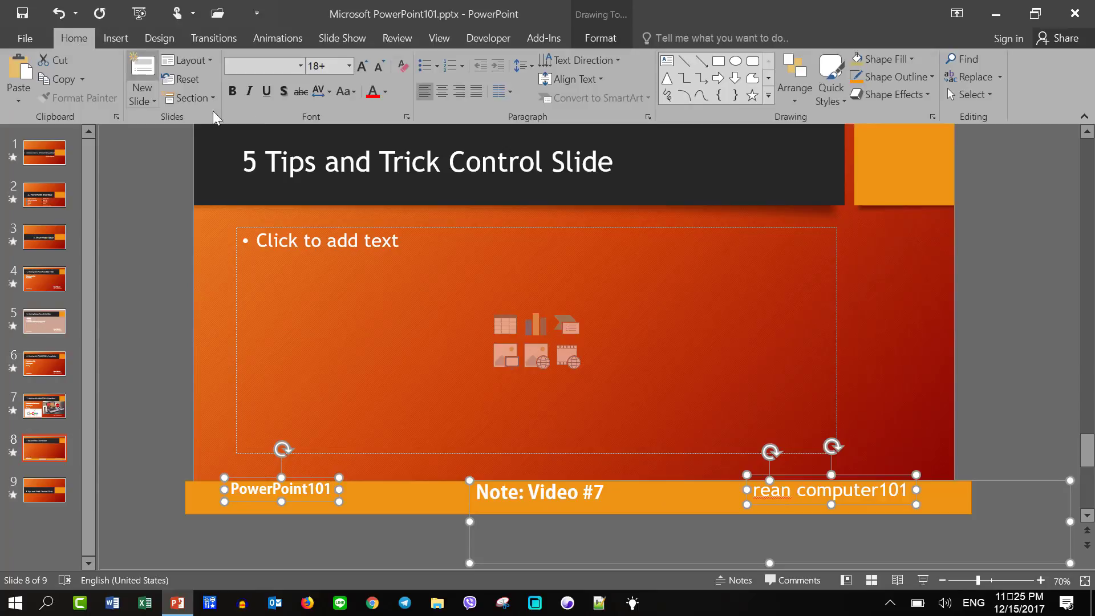
click(349, 67)
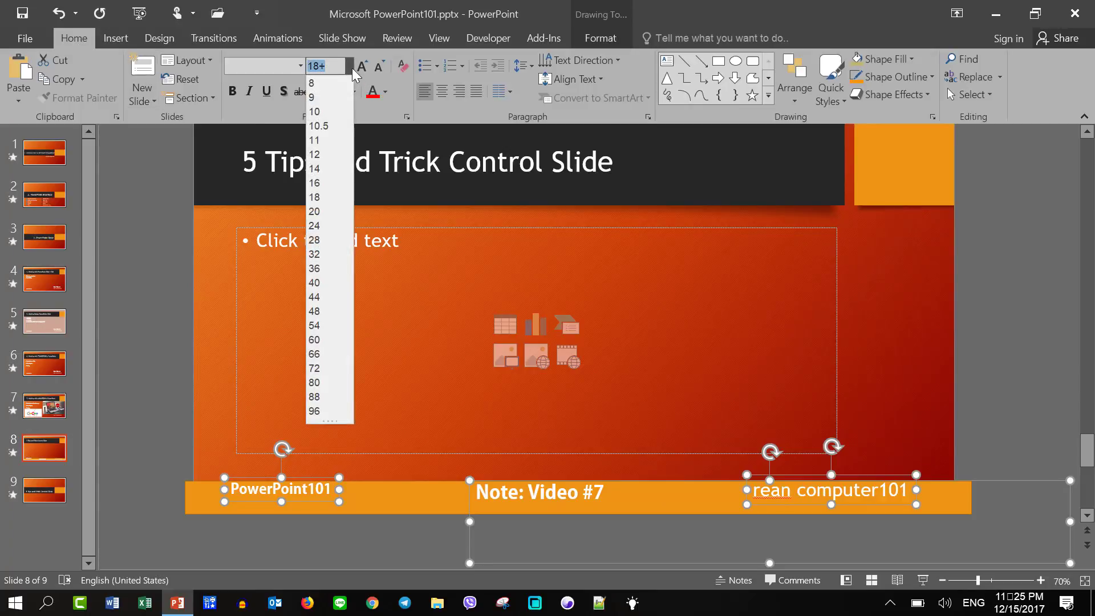
click(319, 227)
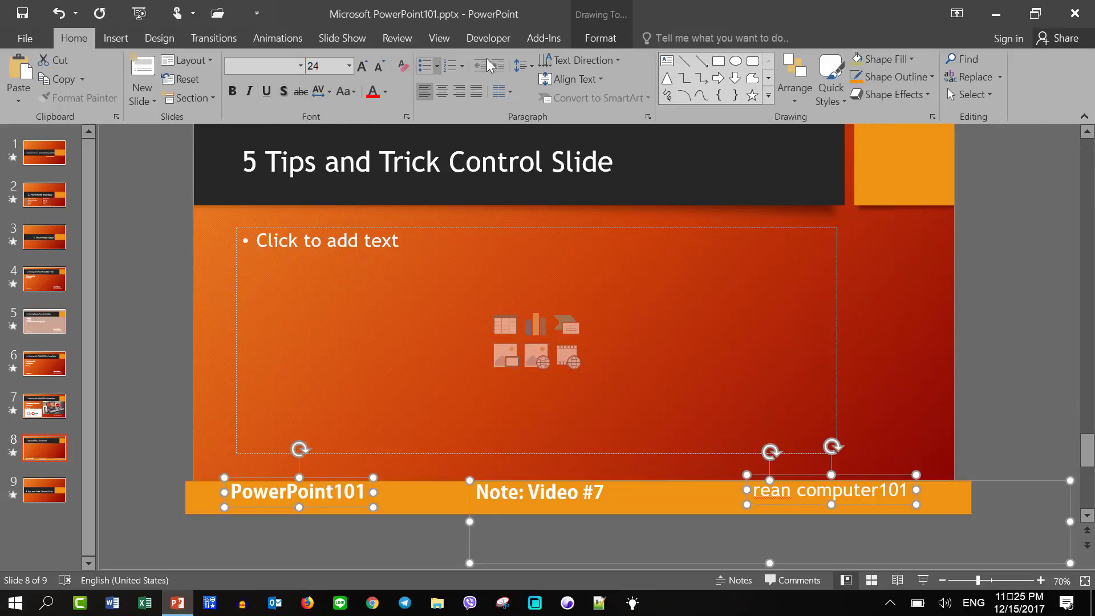
Step: Align the three footer texts along their tops and nudge them down into the orange bar
click(607, 39)
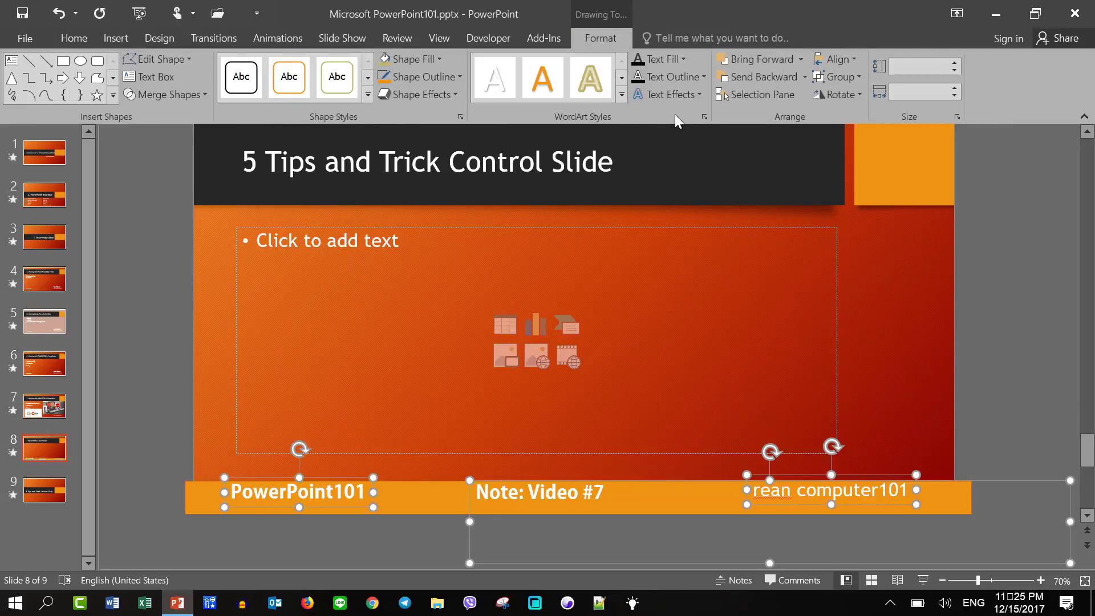
click(830, 59)
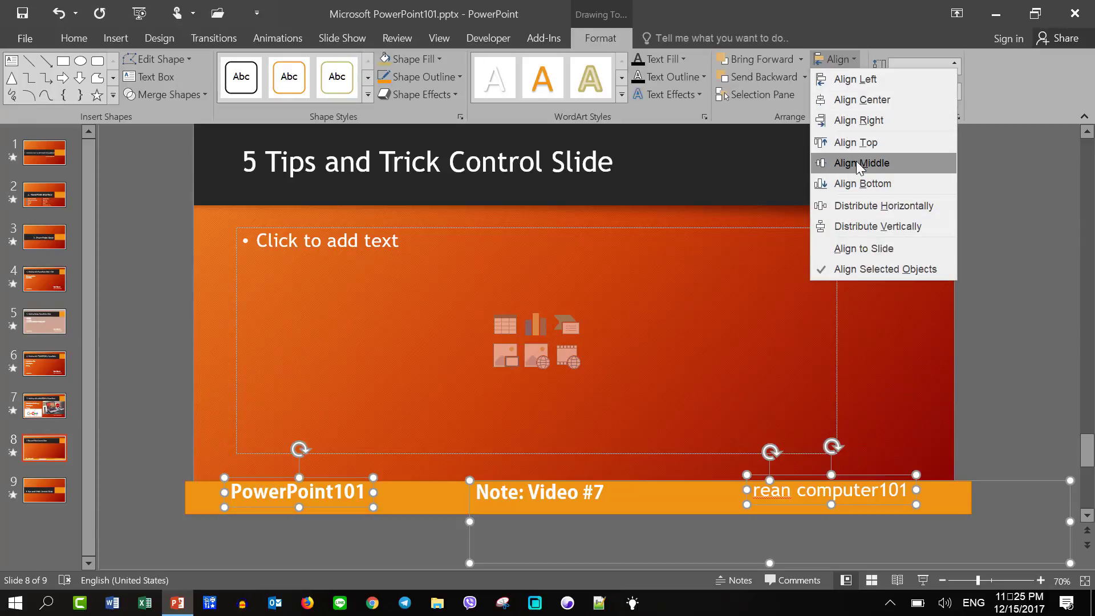
click(863, 141)
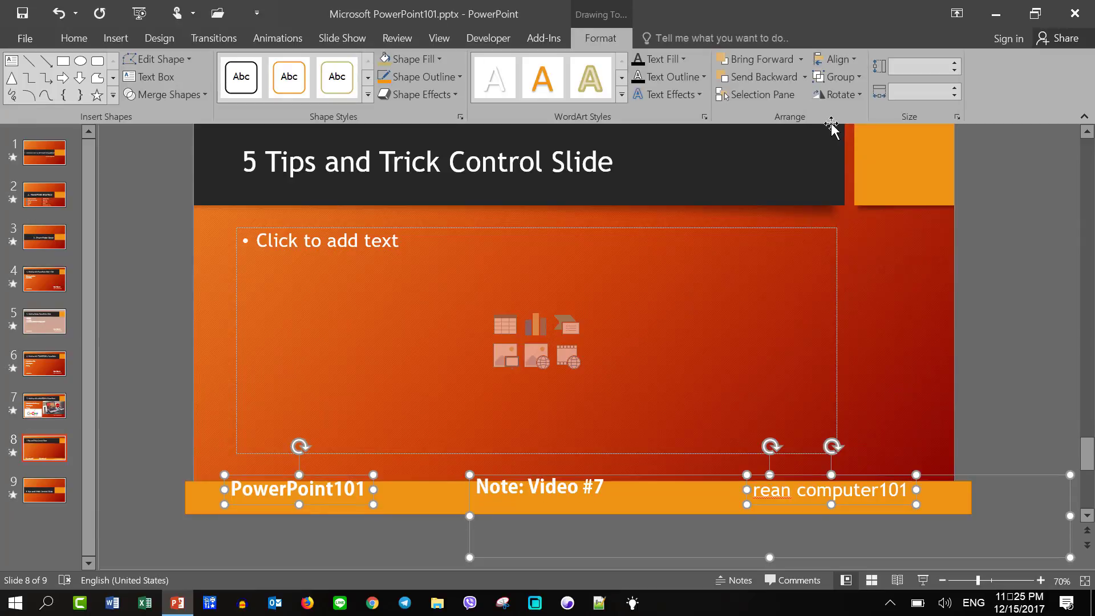
key(Down)
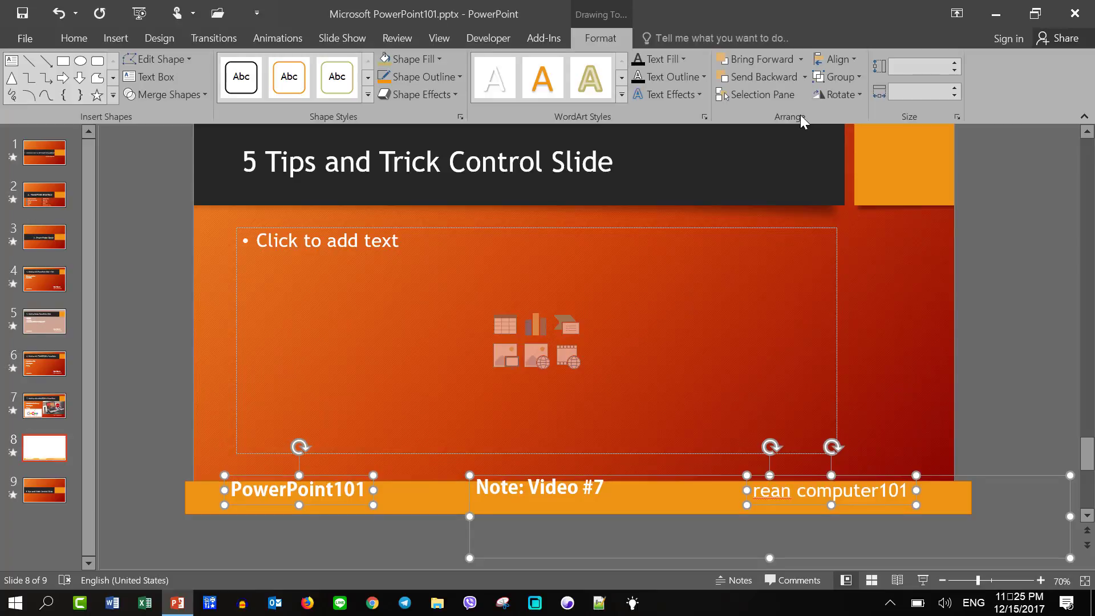
key(Down)
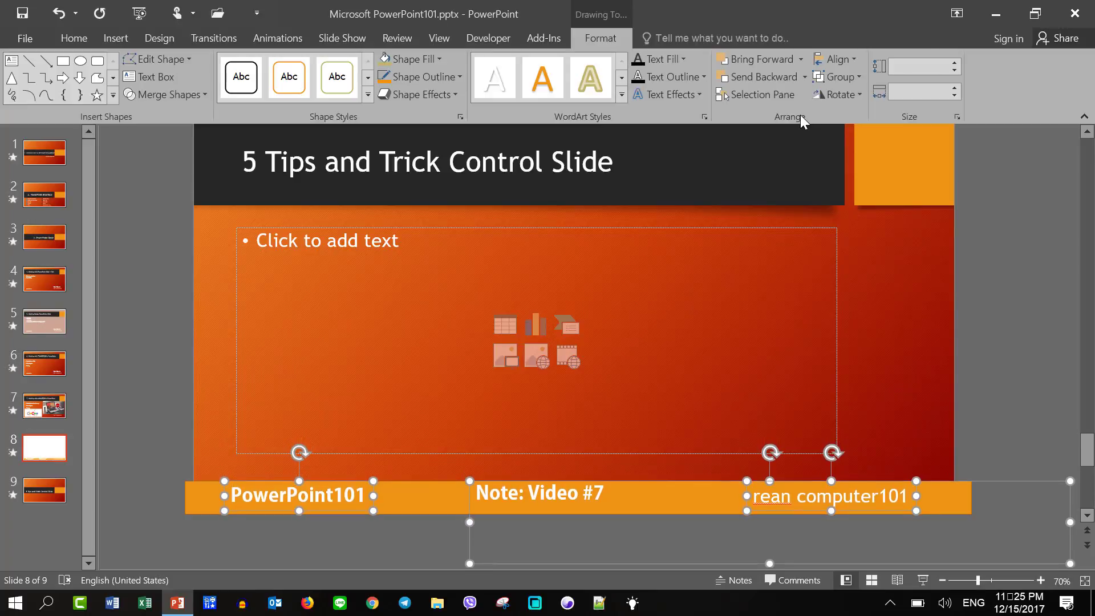
key(Down)
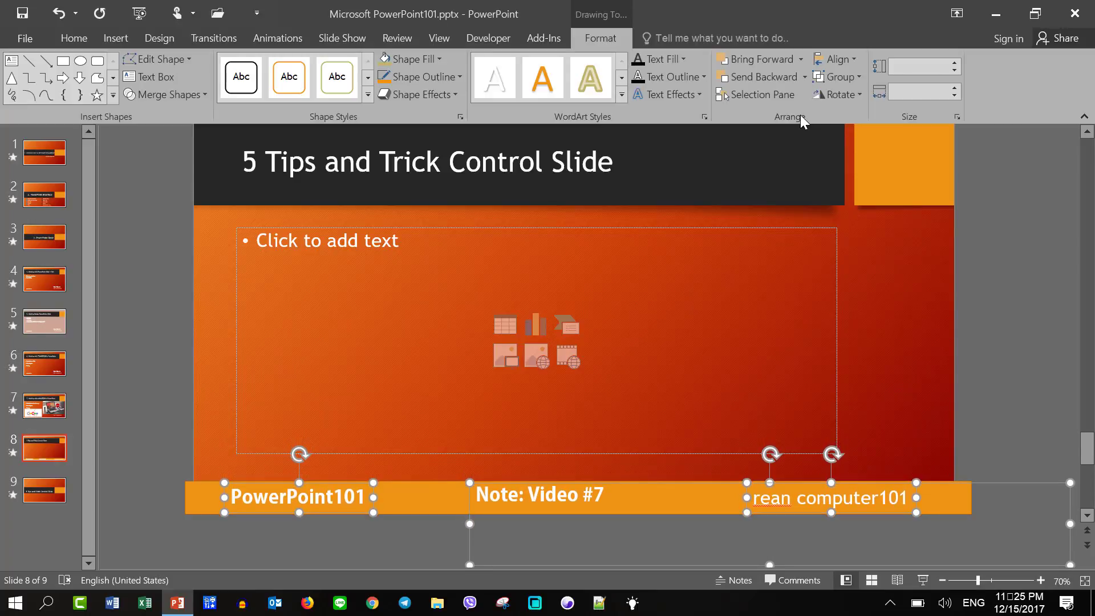
key(Down)
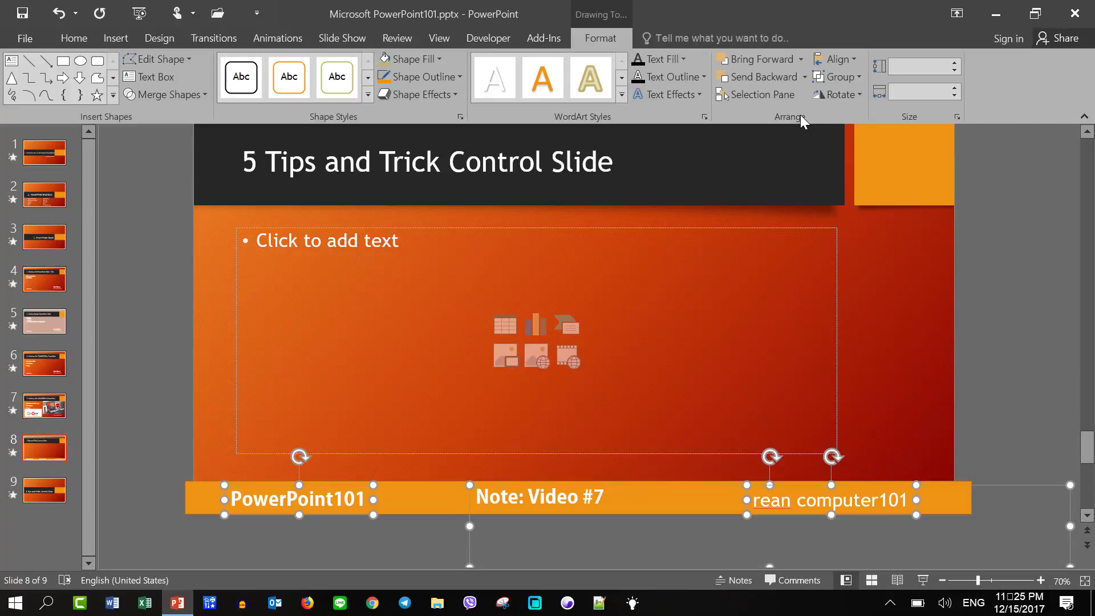
click(997, 266)
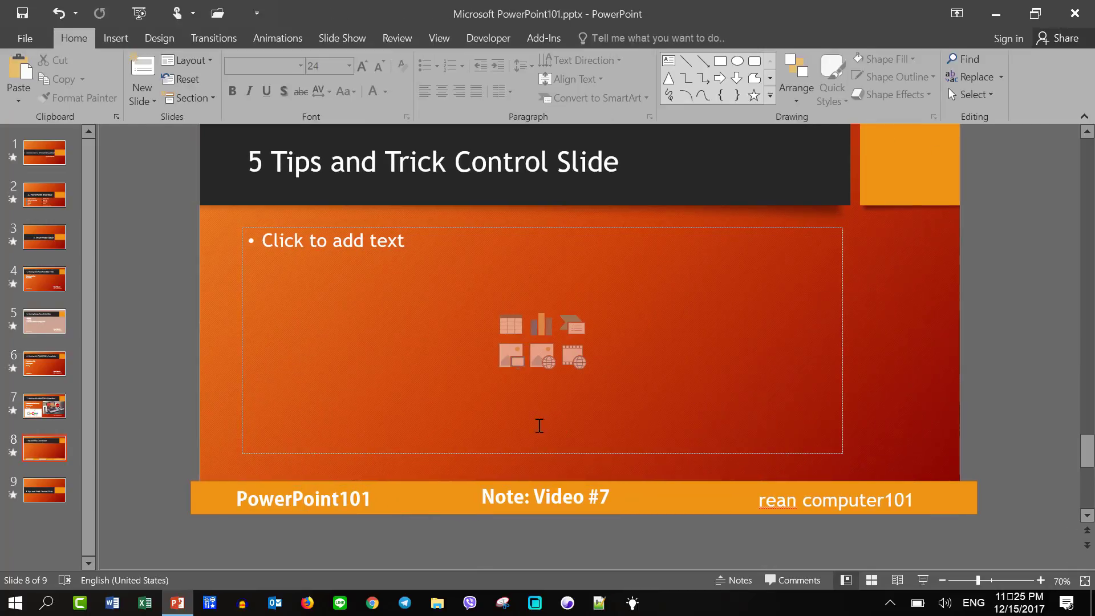
Step: Play the slide show from slide 8, advance to slide 9, then exit back to editing
click(922, 580)
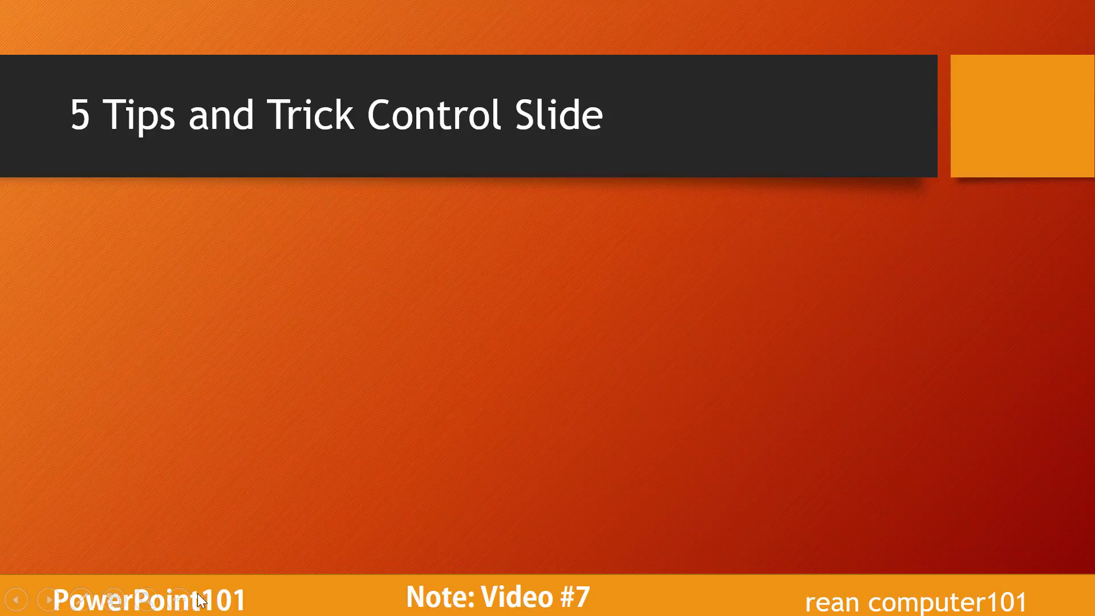
click(1026, 602)
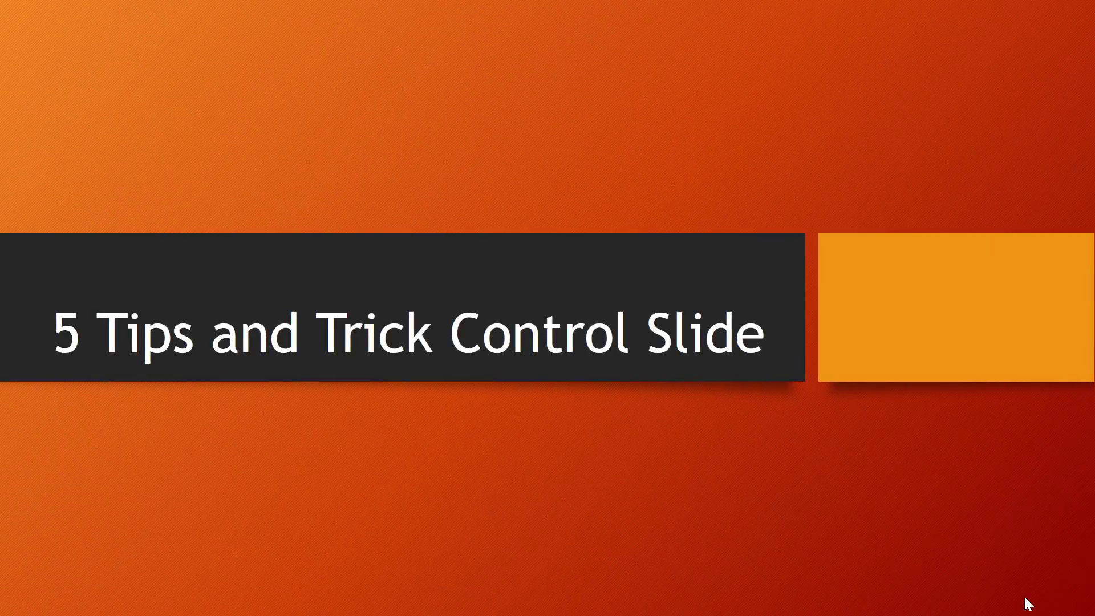
key(Escape)
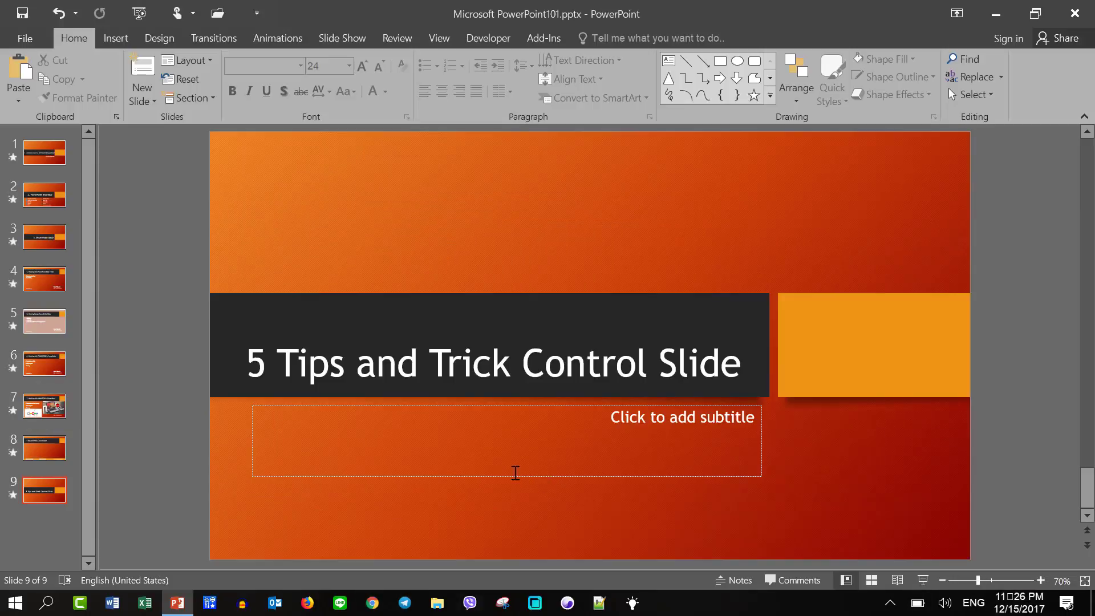
Step: Duplicate slide 8, the 5 Tips slide
click(36, 398)
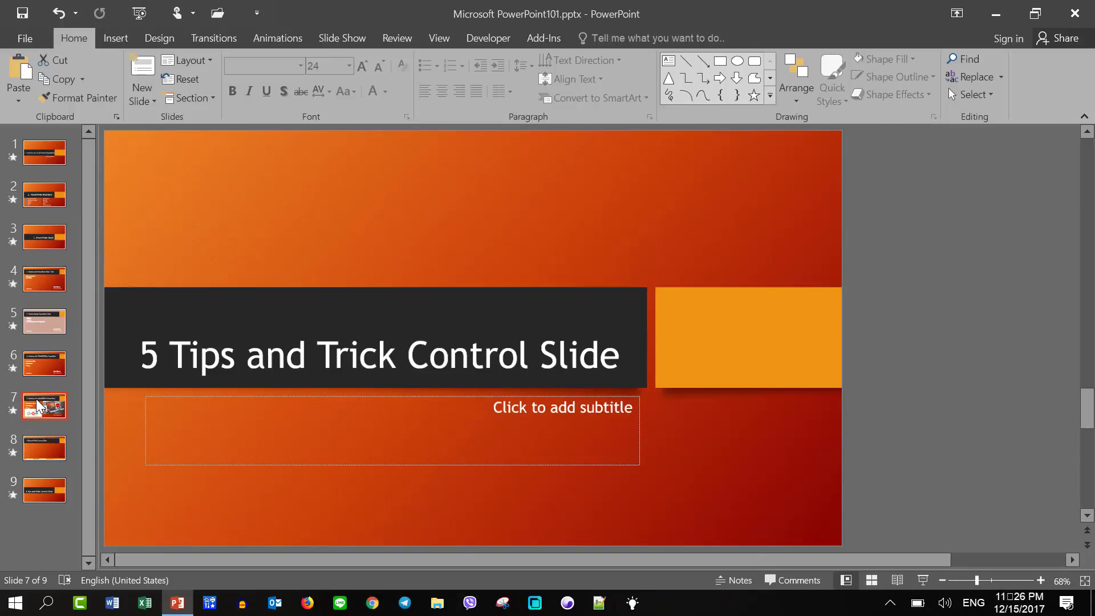
click(42, 444)
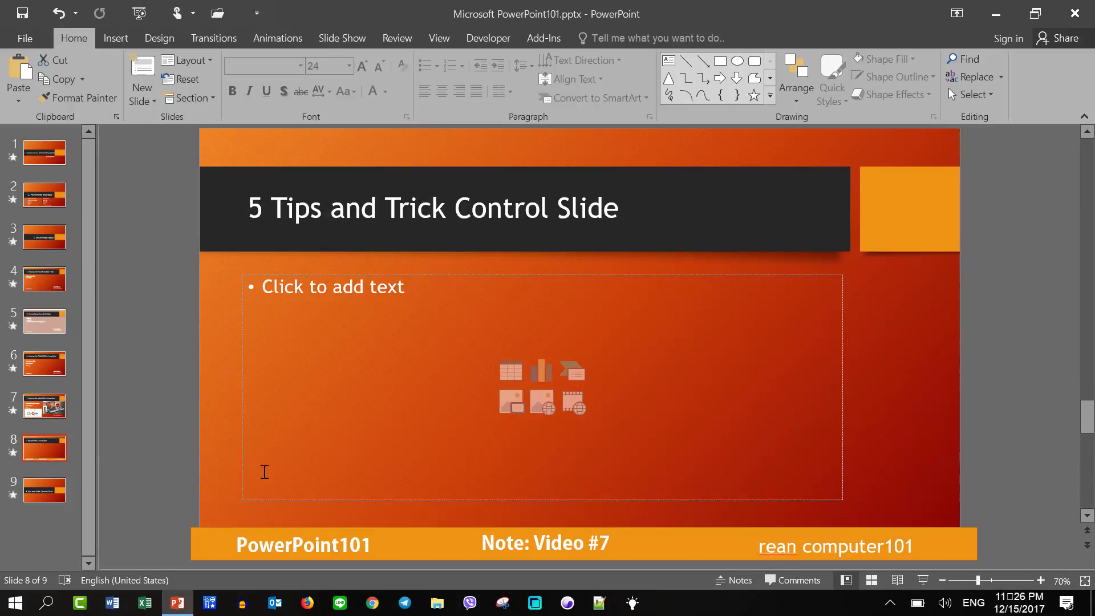
right_click(49, 446)
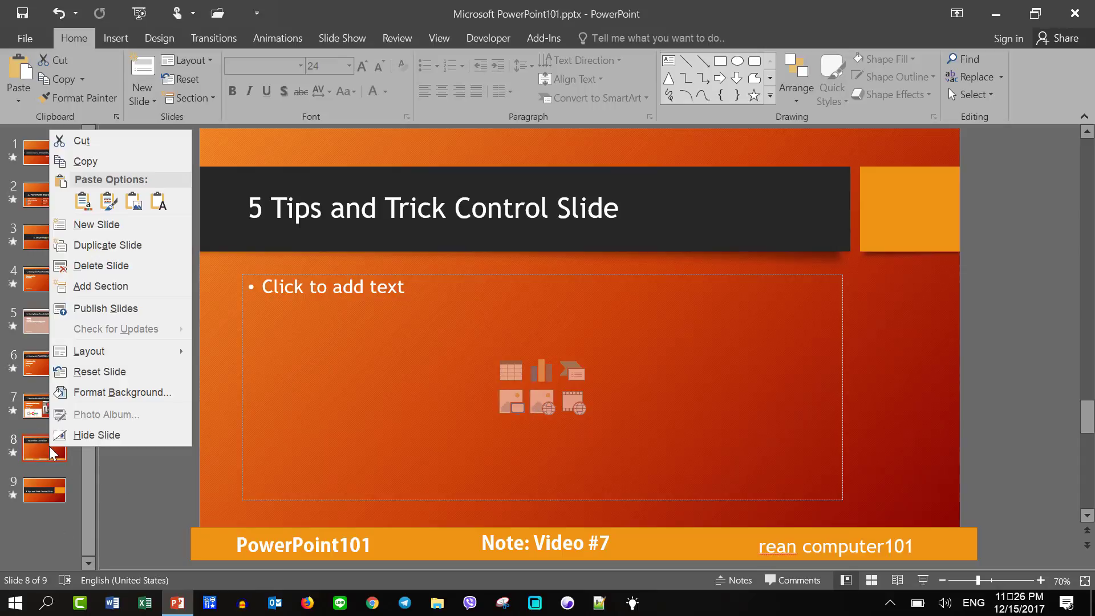
click(142, 246)
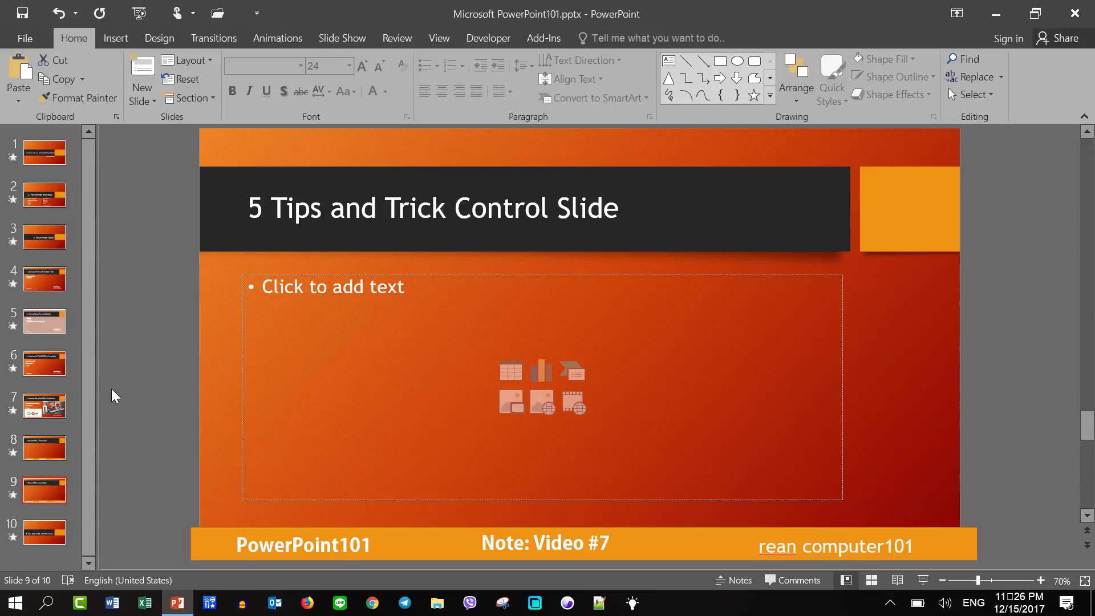
click(49, 449)
Step: Change the duplicated slide 9's title from 5 Tips to 6 Tips
click(49, 487)
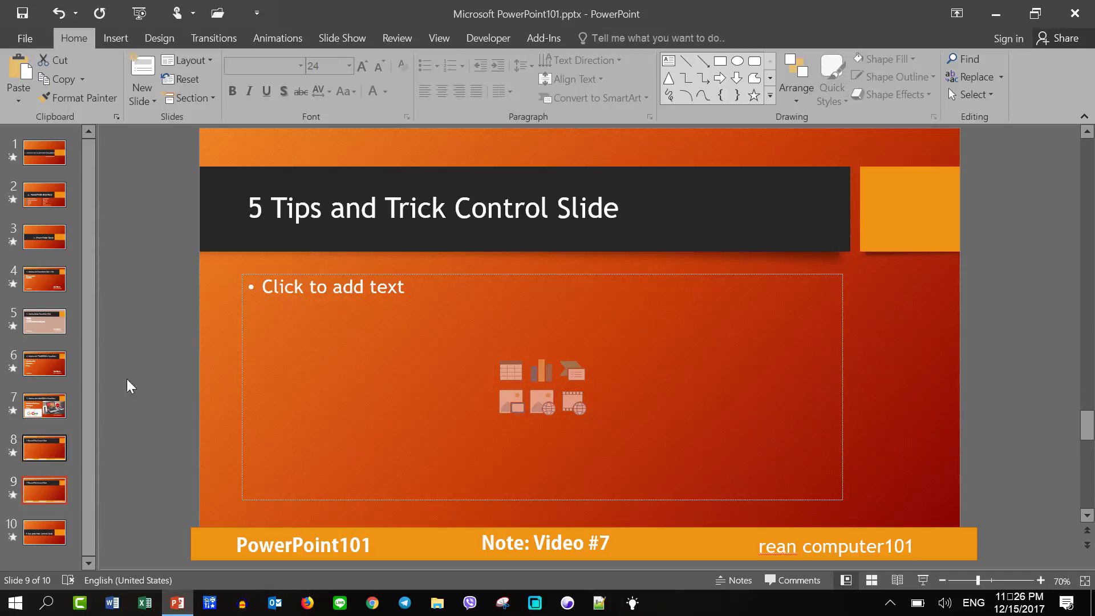
click(263, 214)
key(BackSpace)
text(6)
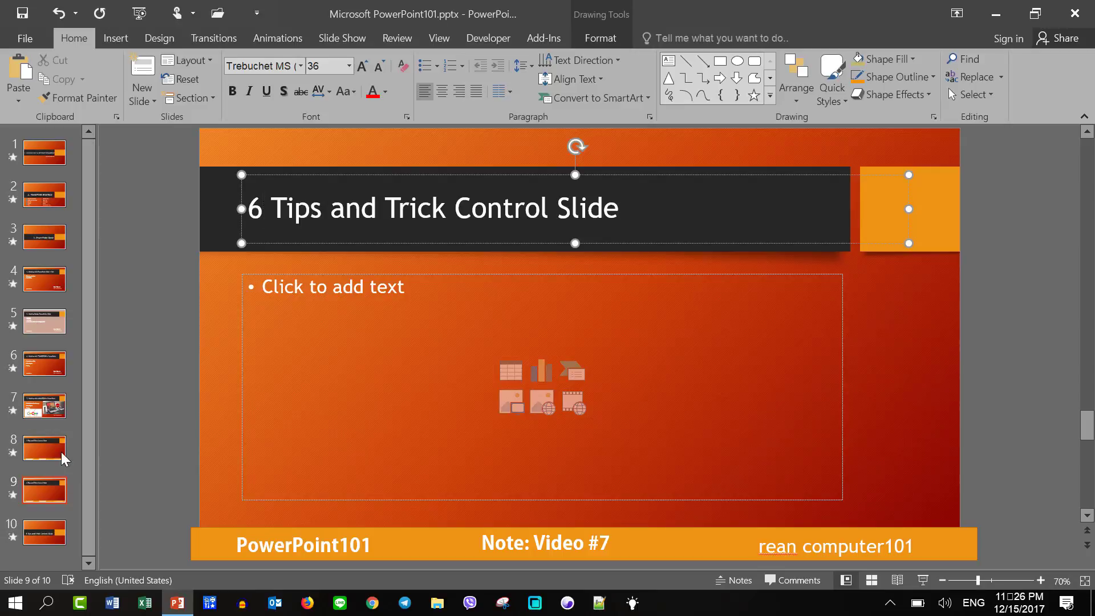
Step: Delete the extra tenth slide, leaving the 6 Tips slide as slide 9
click(43, 447)
click(46, 488)
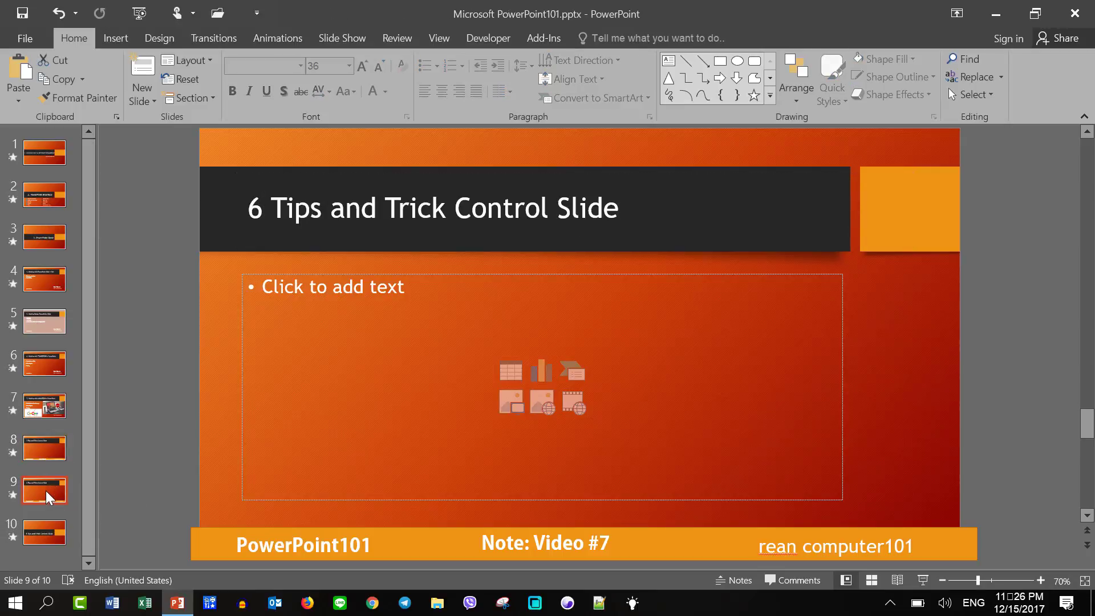
click(53, 451)
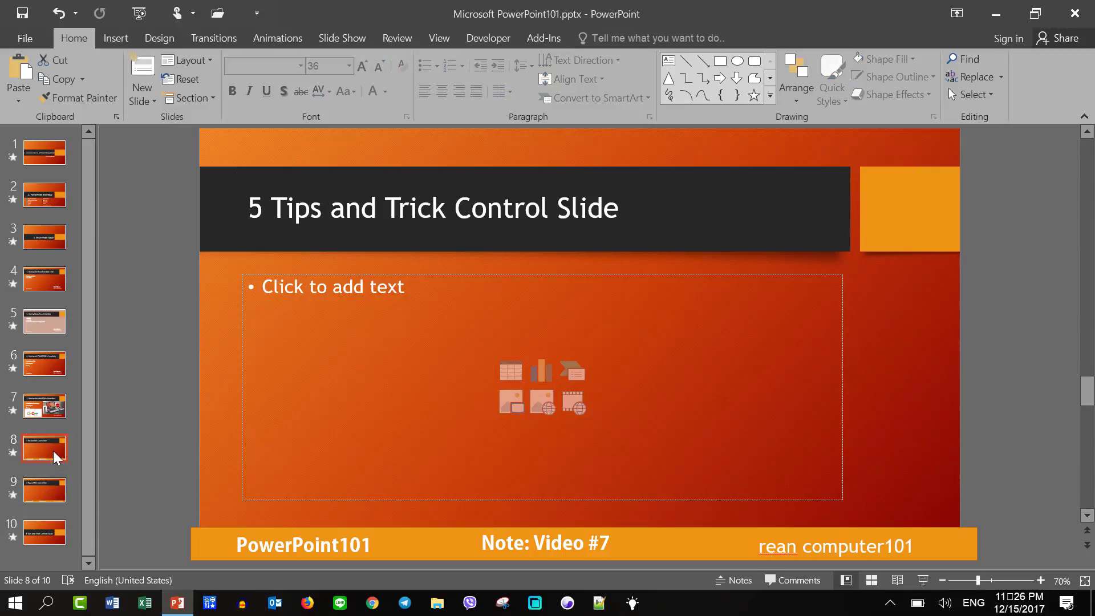
click(54, 524)
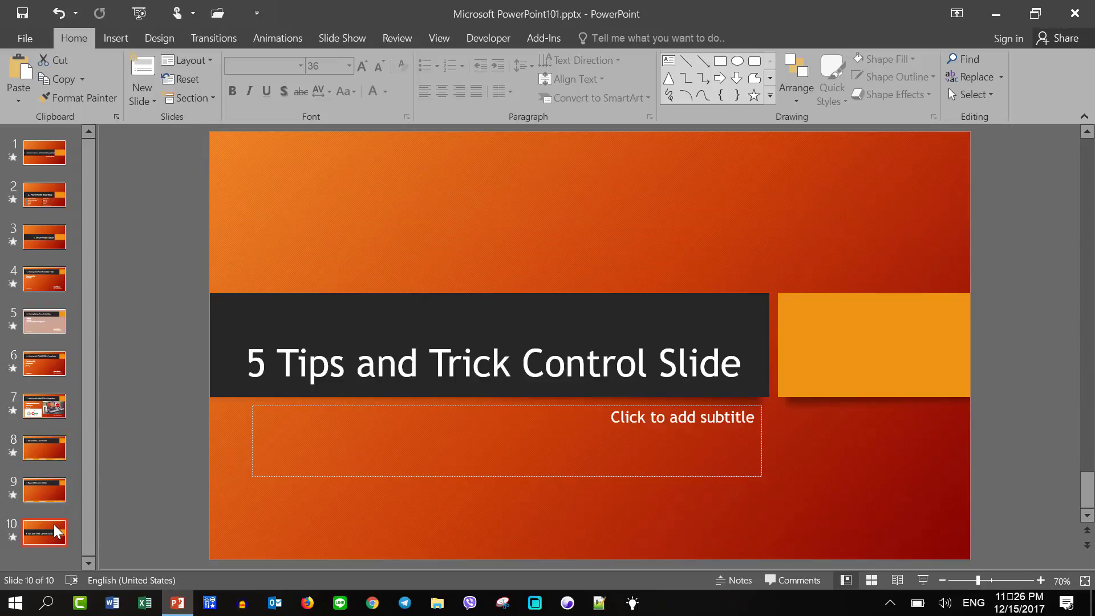
key(Delete)
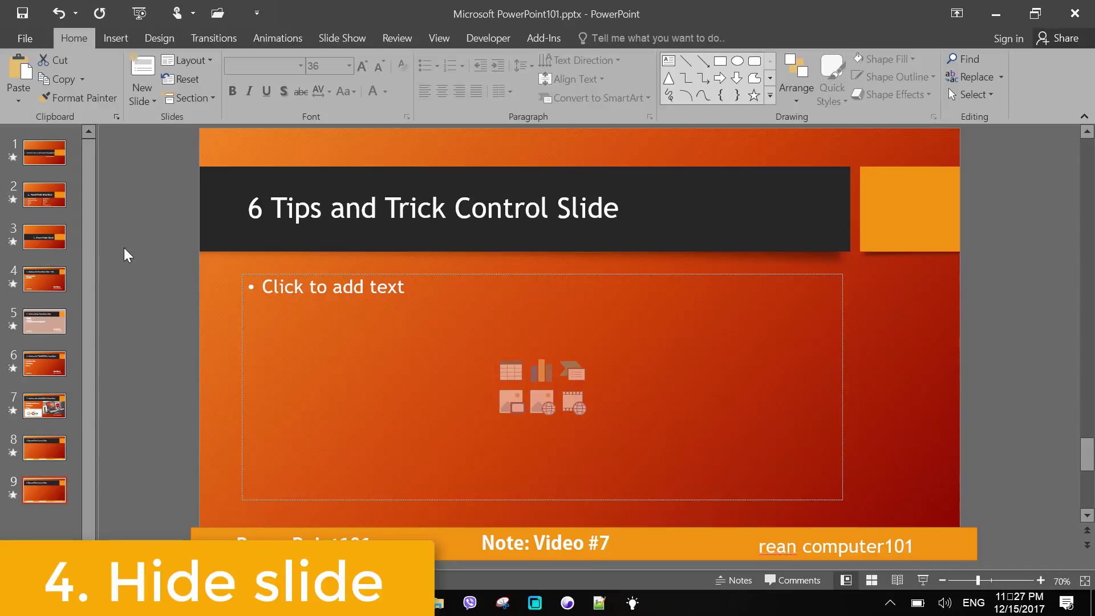
Step: Hide slide 3, the PowerPoint Basic slide, from the slide show
click(46, 237)
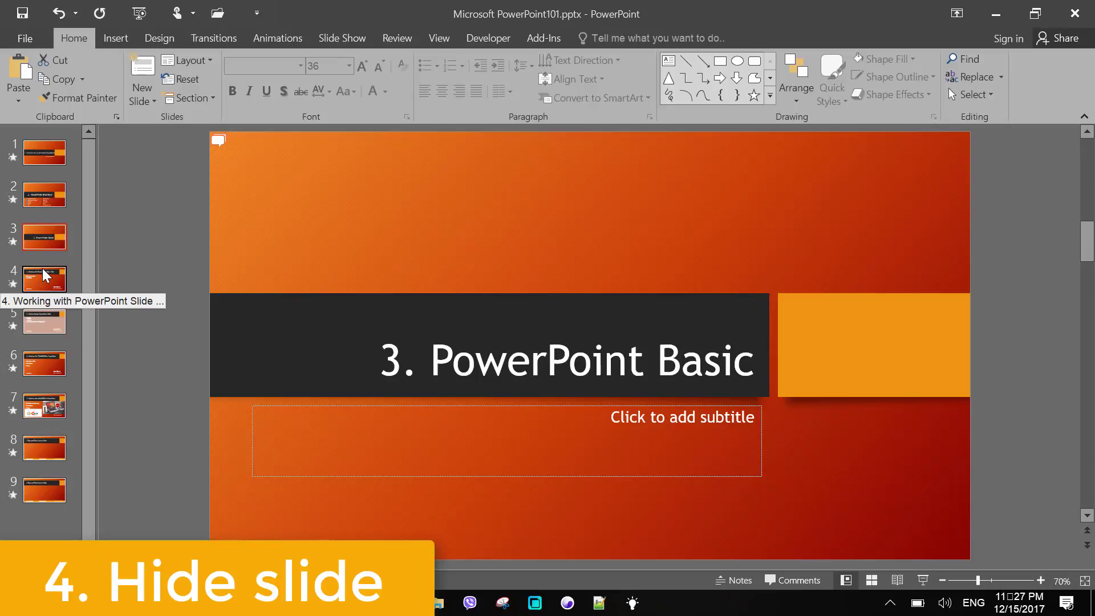
right_click(49, 239)
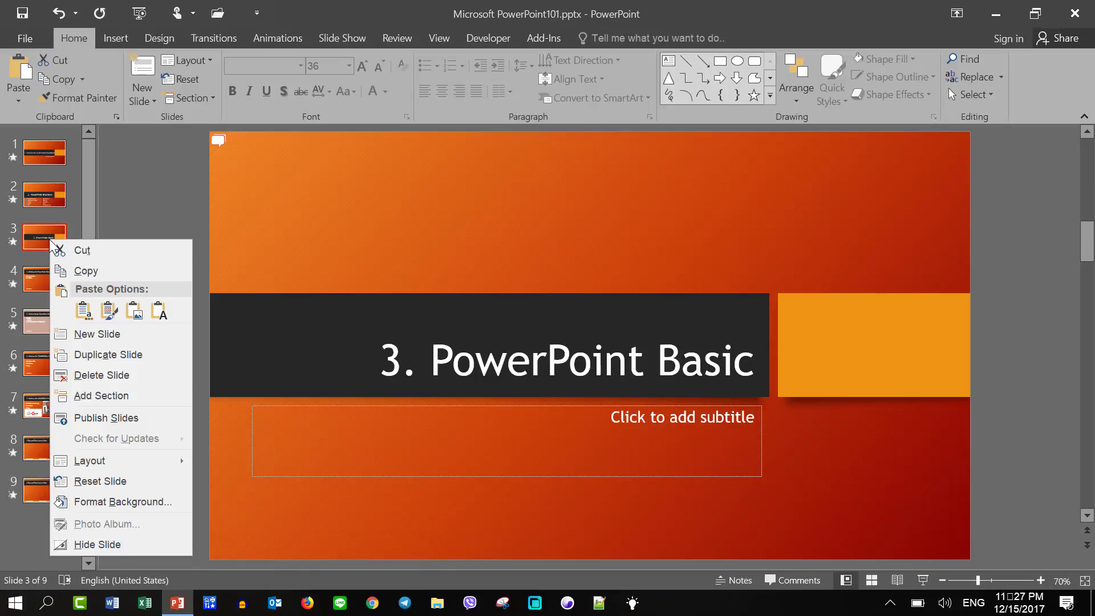
click(110, 543)
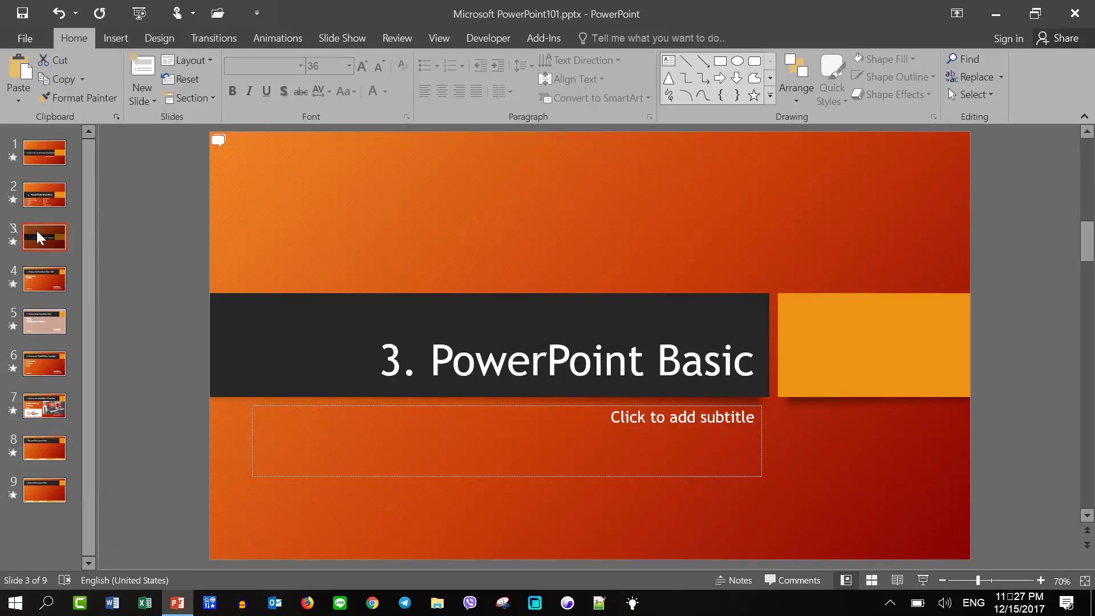
Step: Run the slide show from slide 1 to confirm the hidden slide is skipped, then exit
click(46, 153)
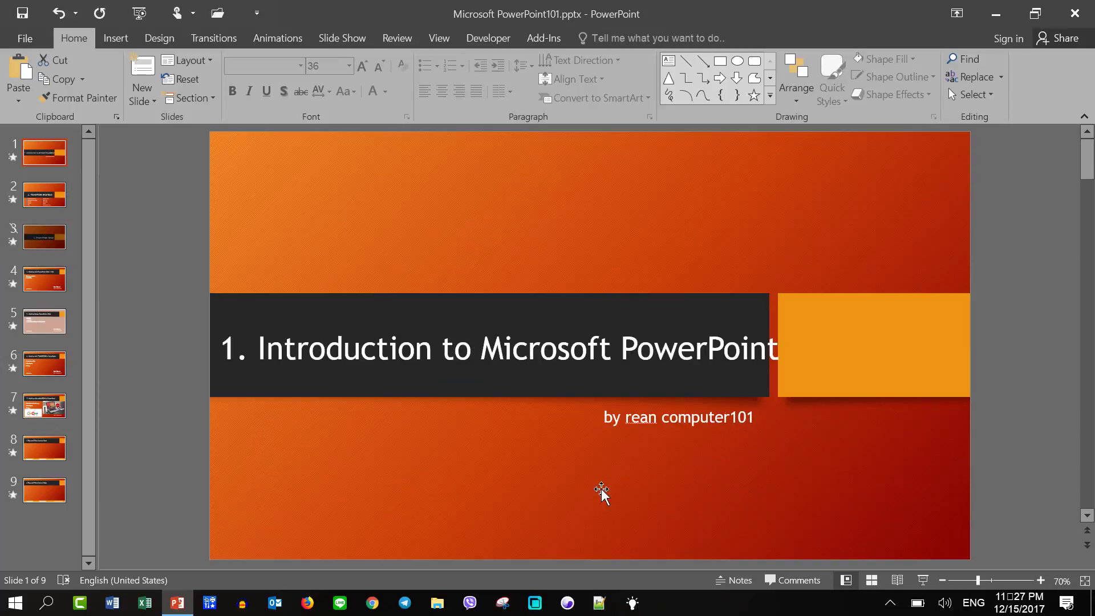
click(923, 580)
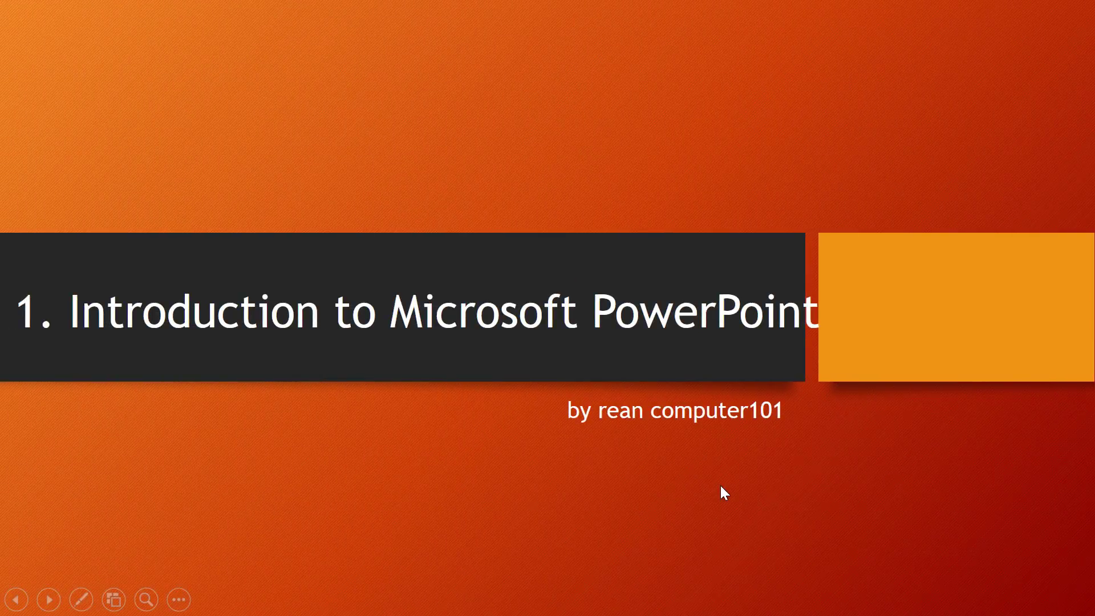
click(720, 485)
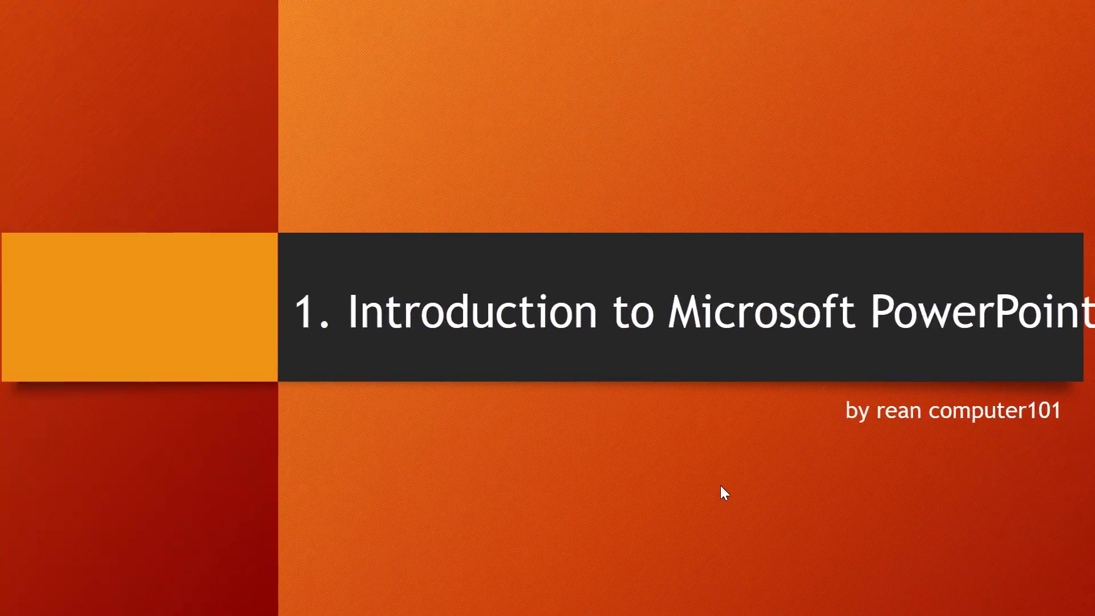
click(720, 484)
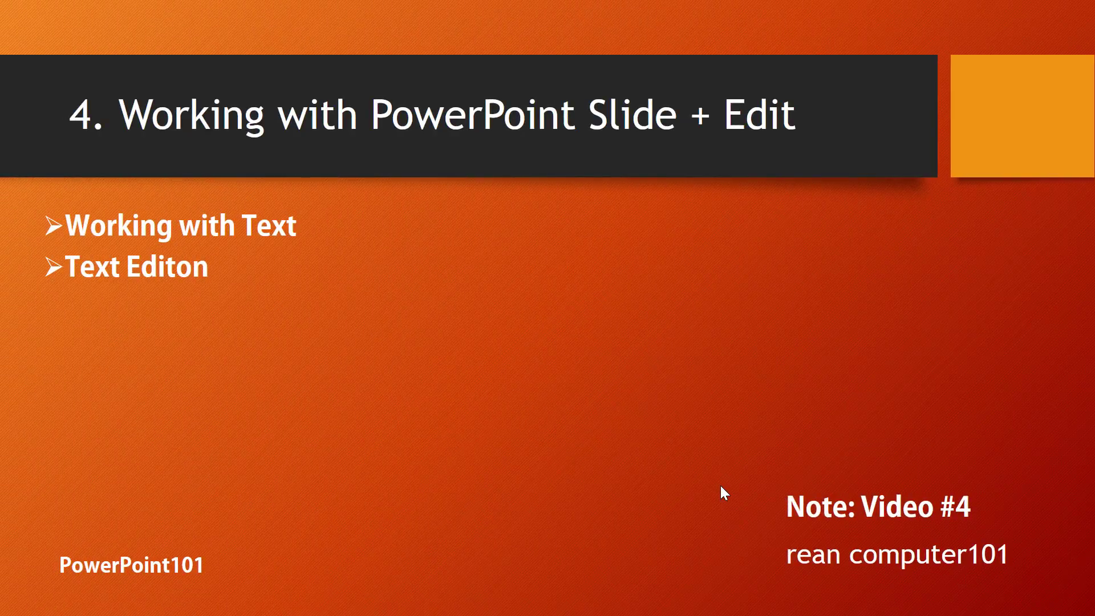
key(Escape)
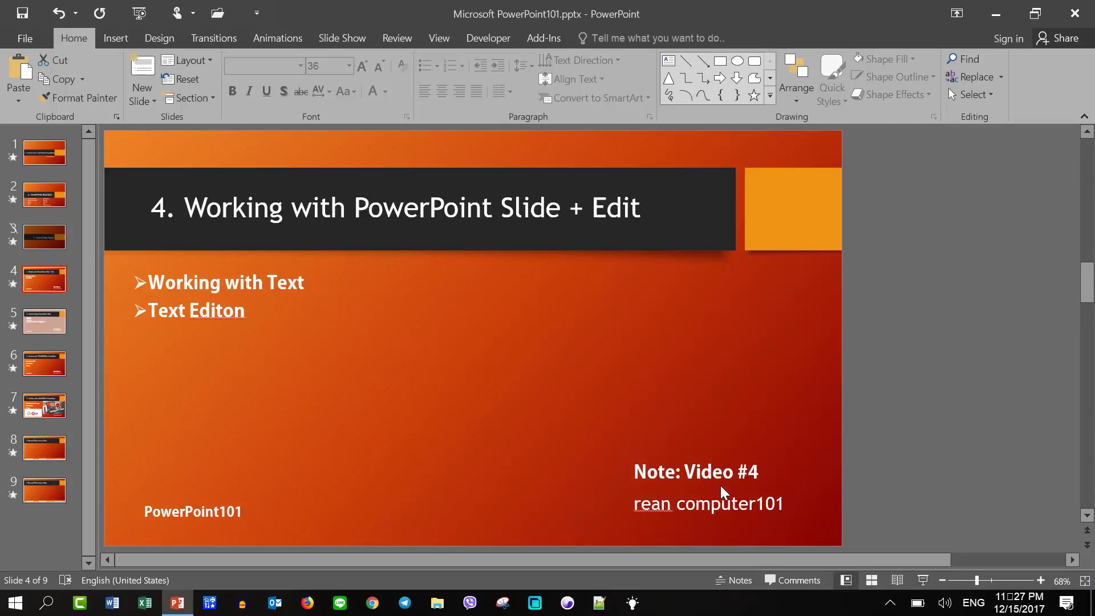
Step: Unhide slide 3, the PowerPoint Basic slide
click(40, 230)
right_click(39, 229)
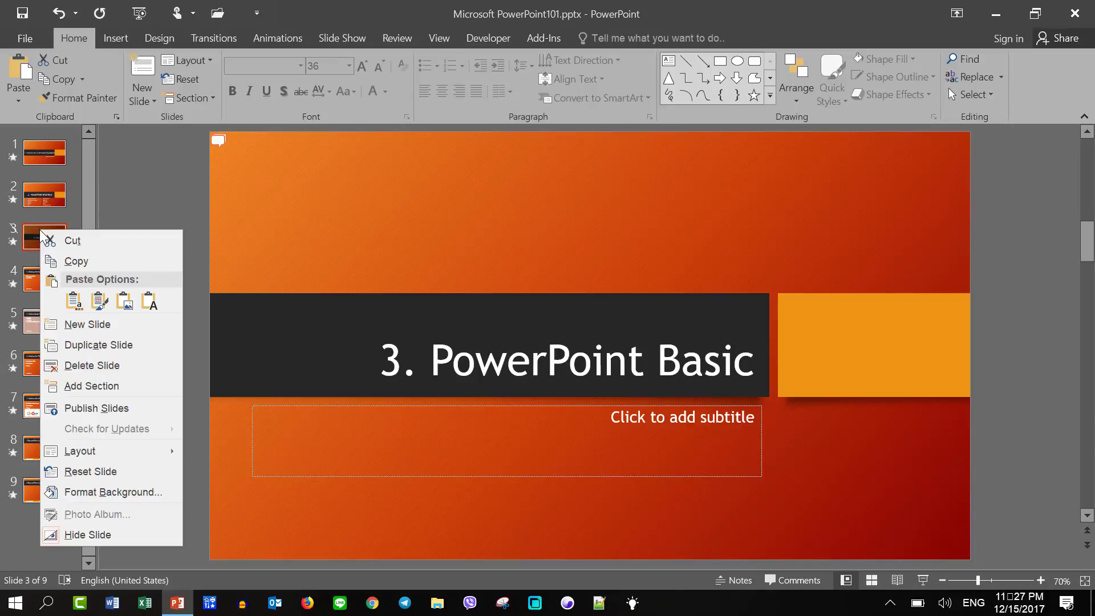
click(105, 536)
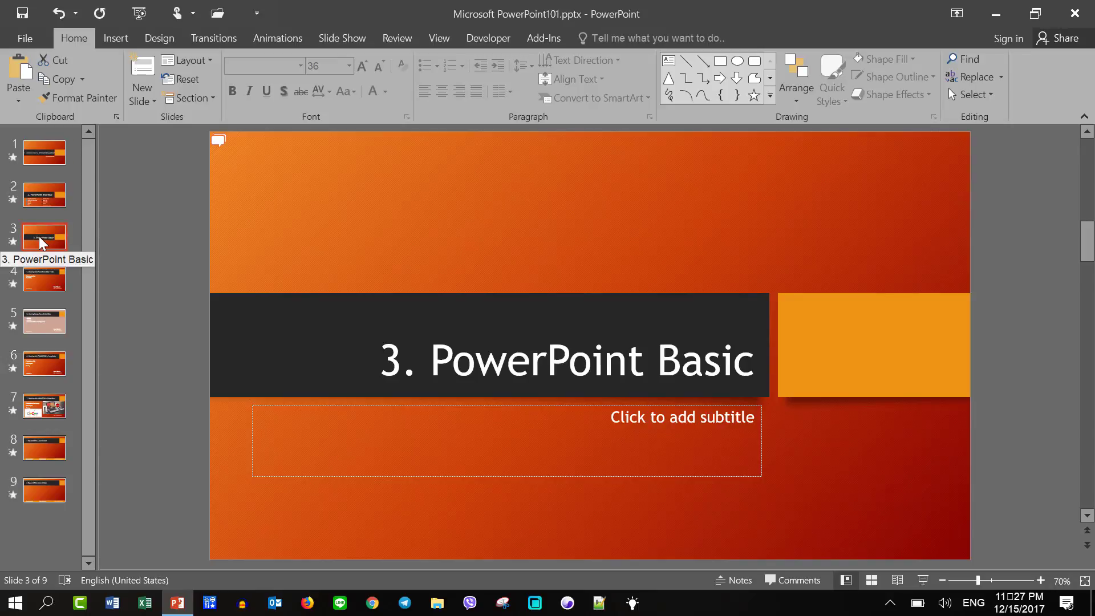
Step: Run the slide show from slide 1 to confirm PowerPoint Basic appears again, then exit
click(29, 156)
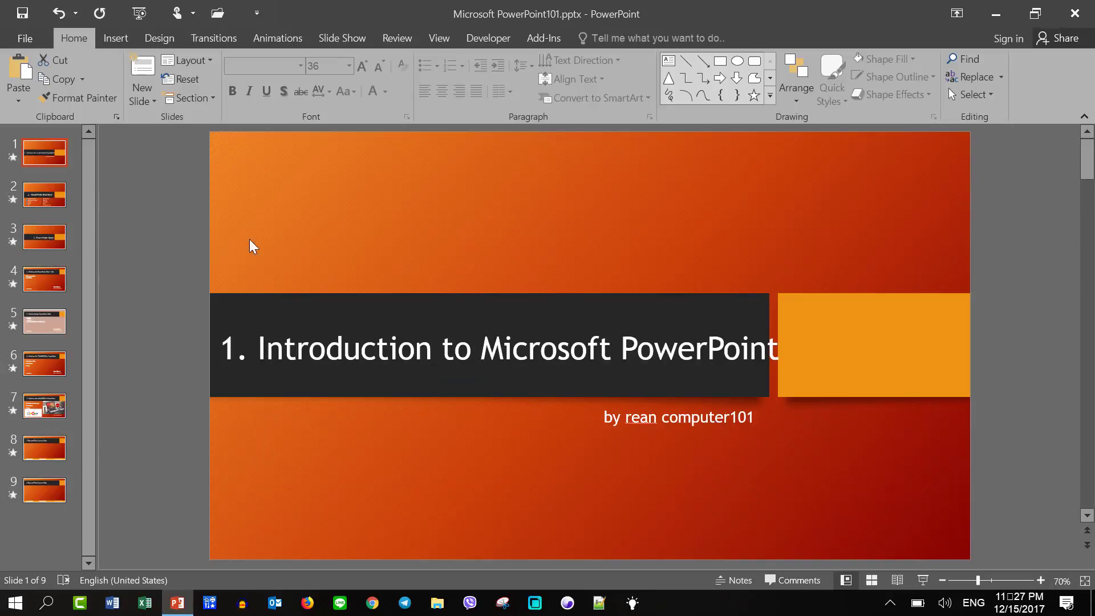
click(922, 580)
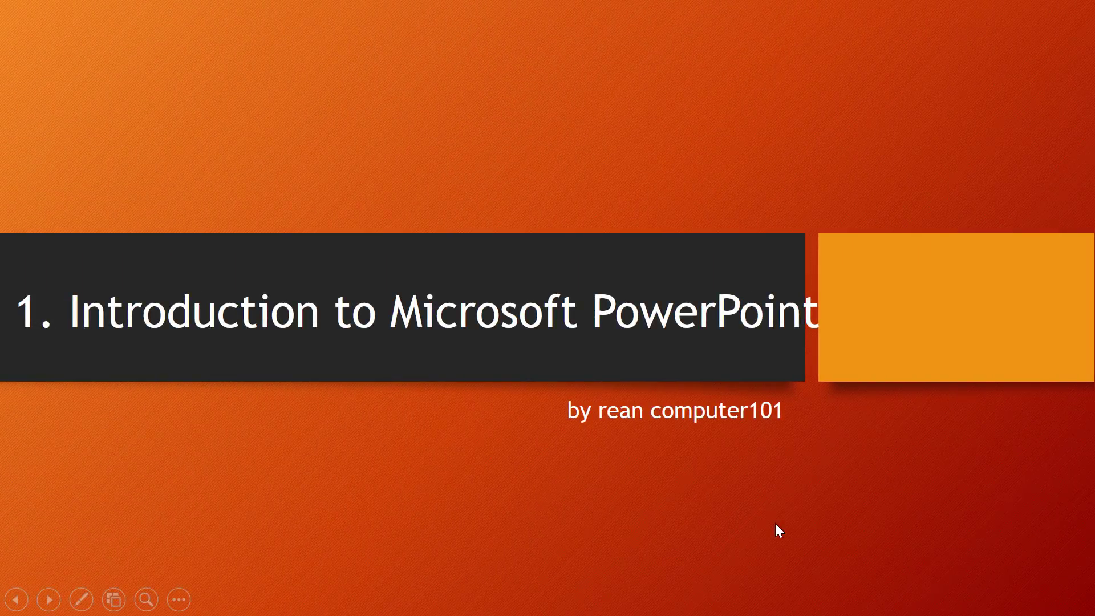
click(774, 523)
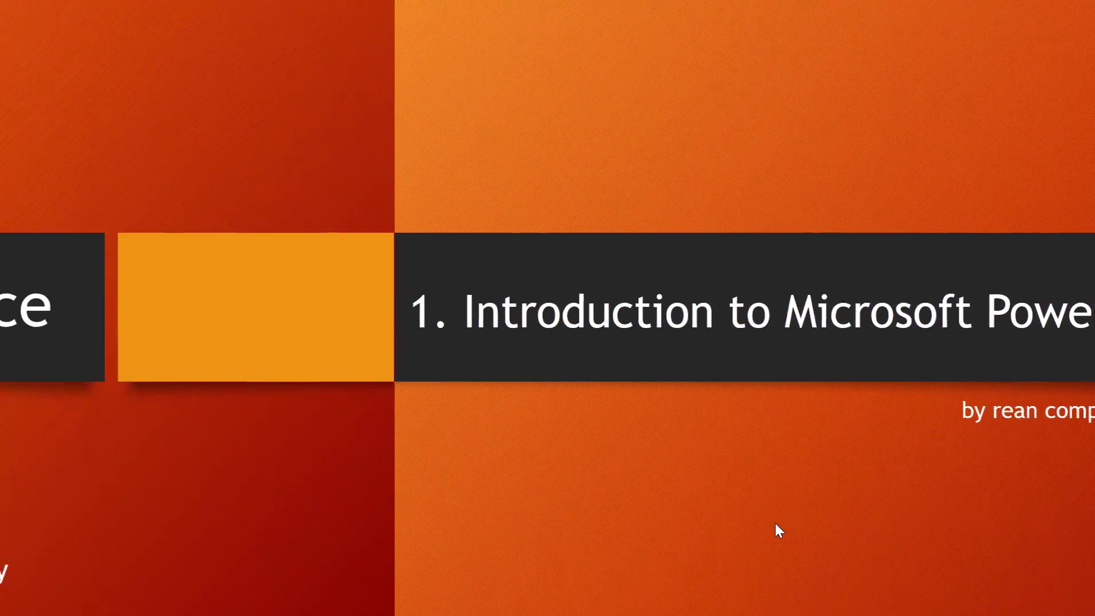
click(774, 523)
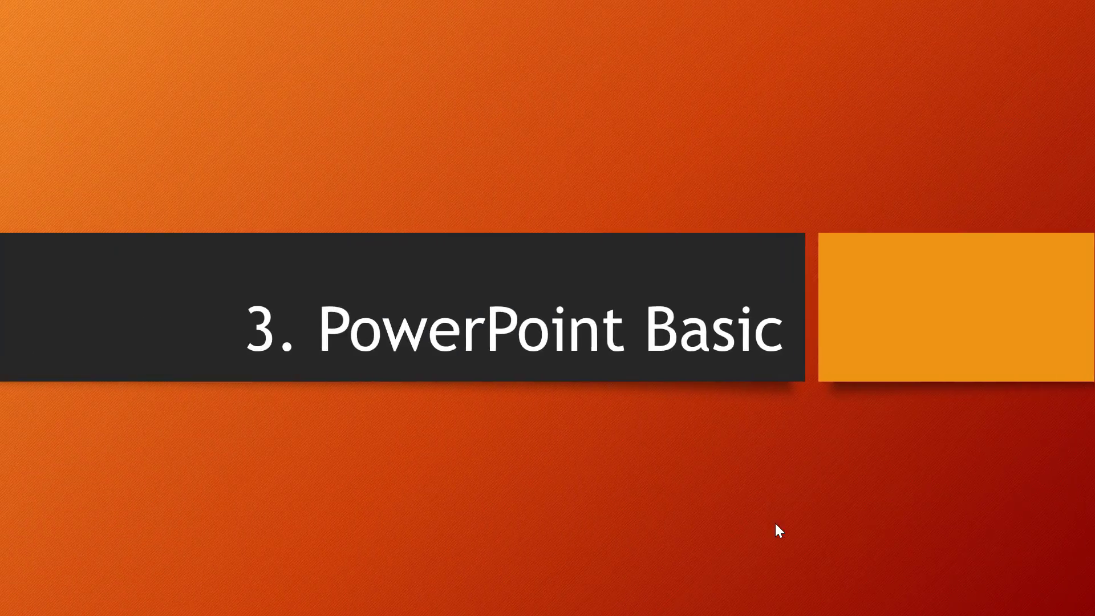
key(Escape)
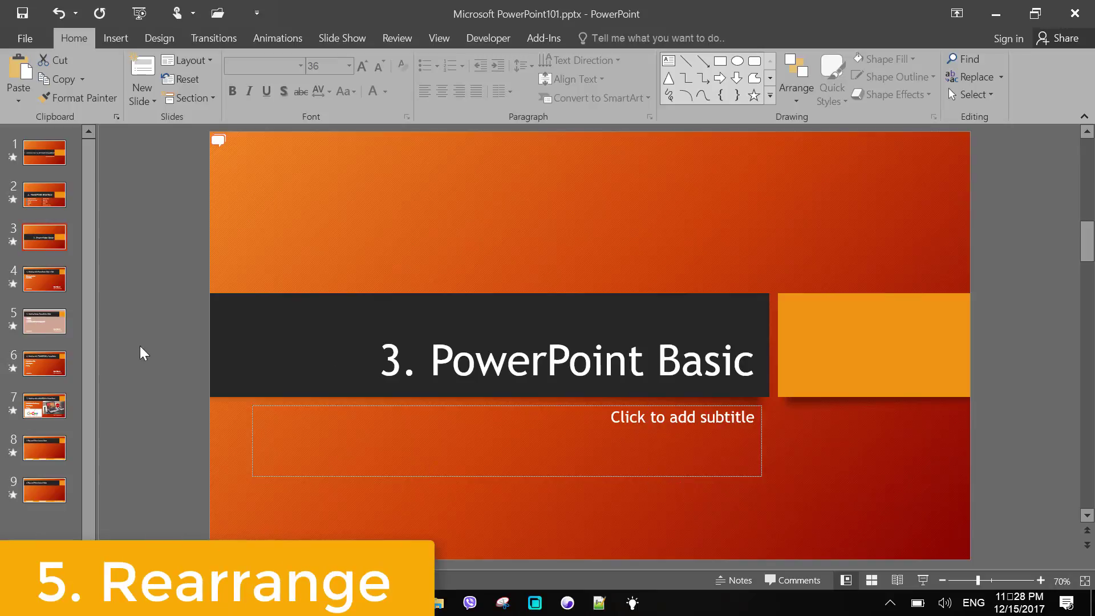
Step: Move the 5 Tips slide ahead of the ANIMATION slide so it becomes slide 7
click(46, 453)
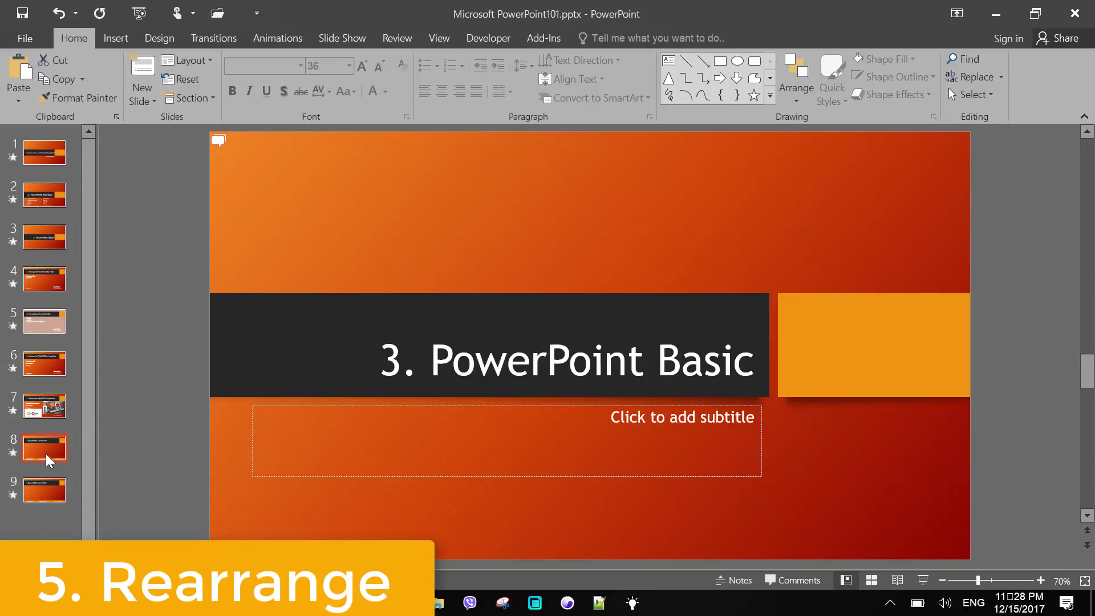
click(38, 487)
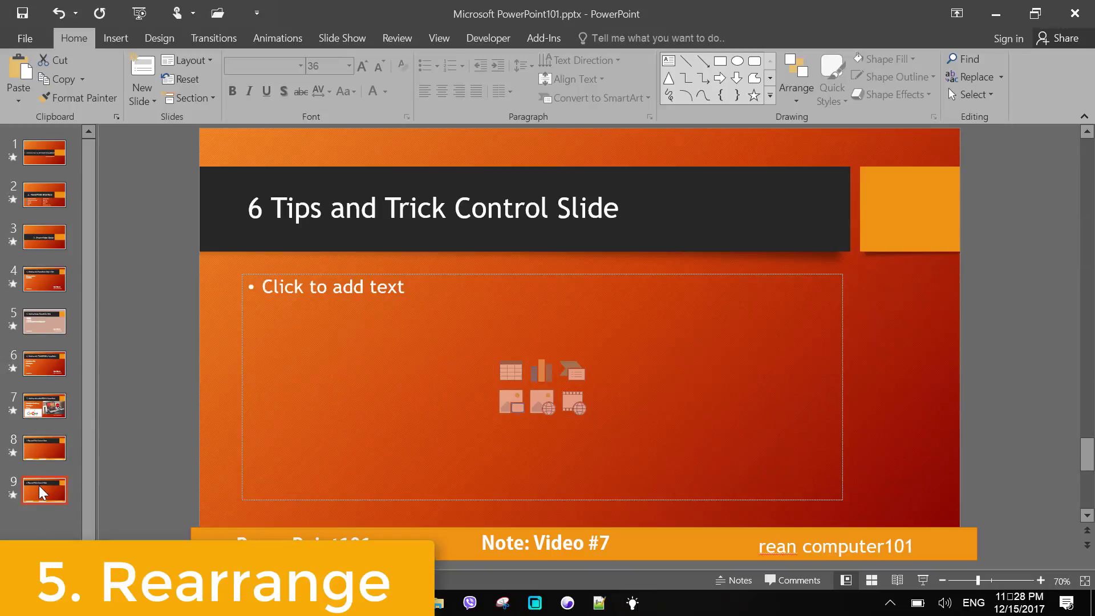
click(45, 440)
click(44, 404)
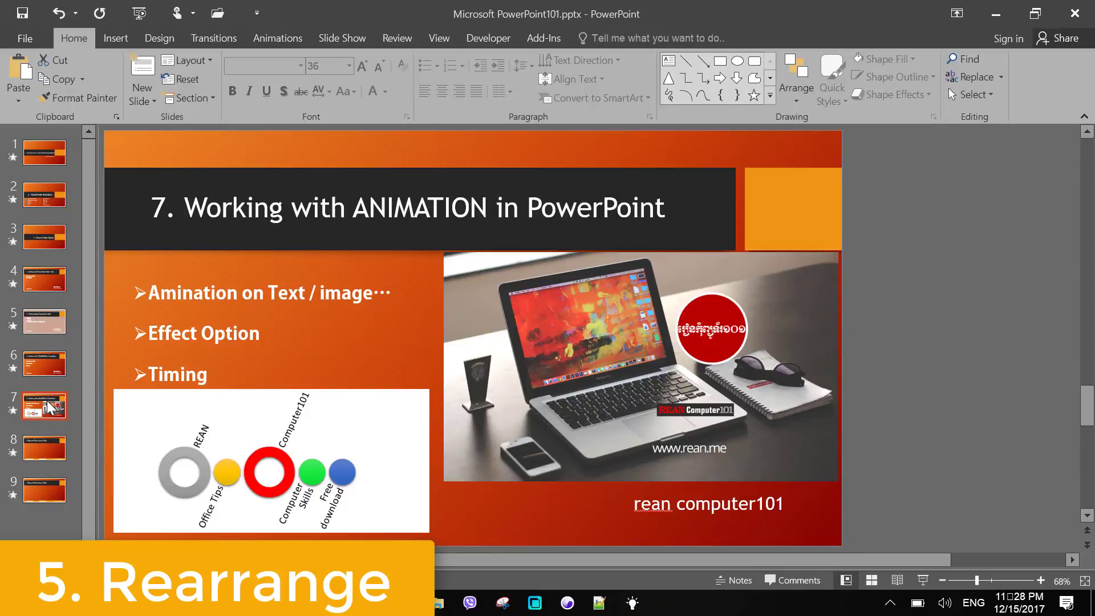
mouse_move(48, 406)
mouse_down()
mouse_move(51, 501)
mouse_move(49, 393)
mouse_up()
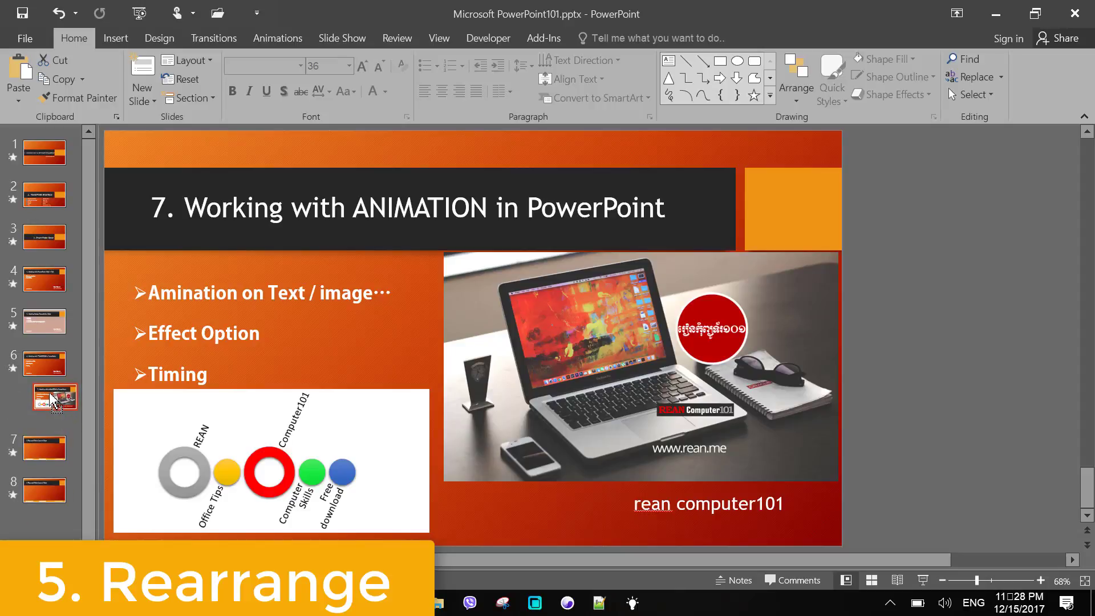
drag(56, 449, 56, 406)
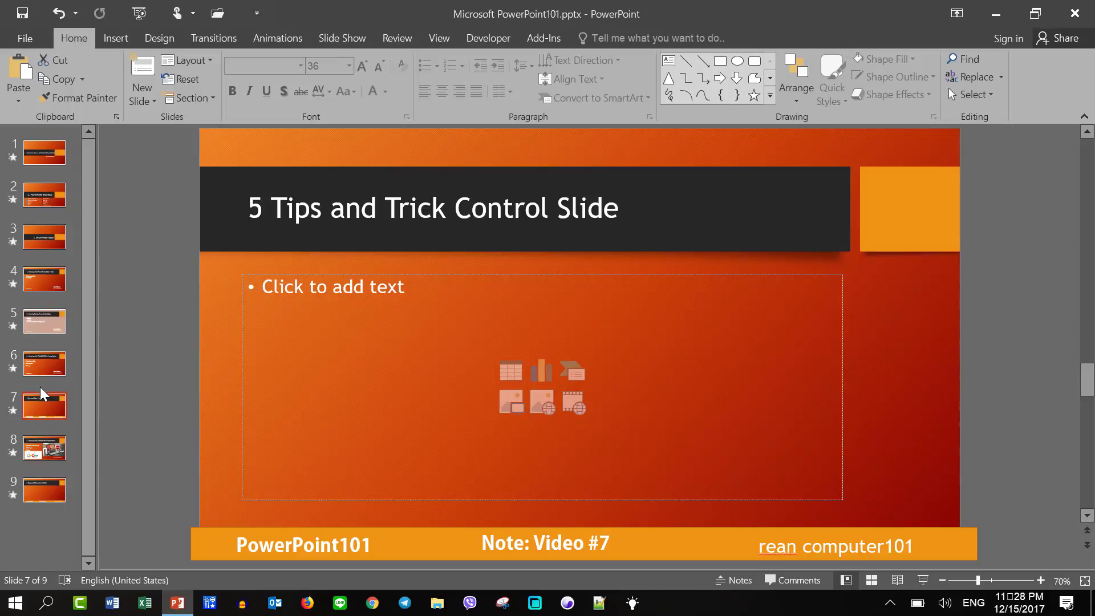
Step: Insert a new Title and Content slide after slide 4 using Ctrl+M
click(153, 97)
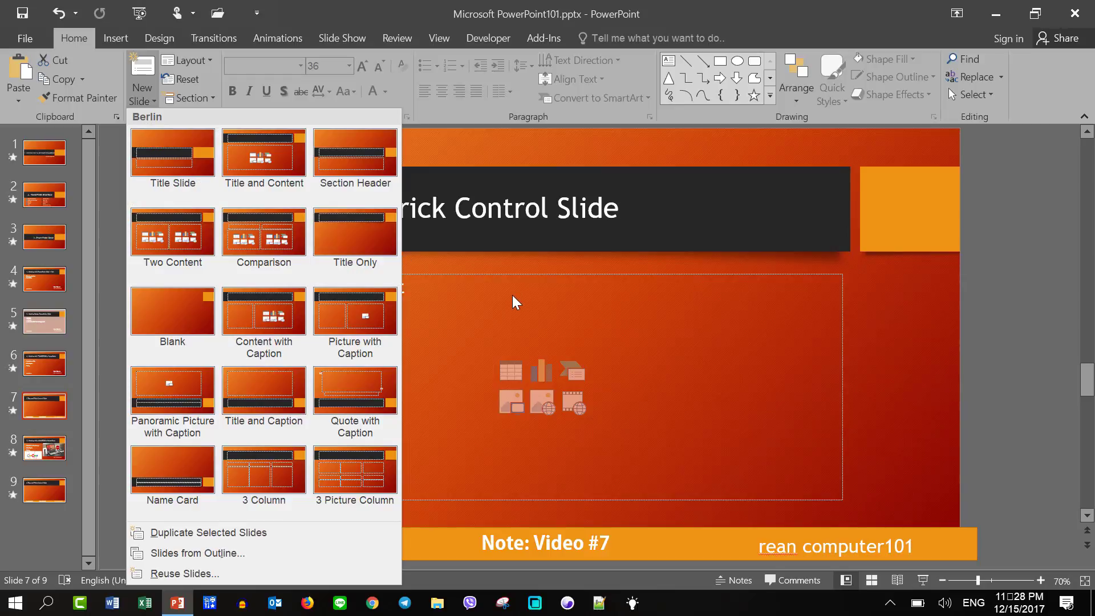
click(526, 251)
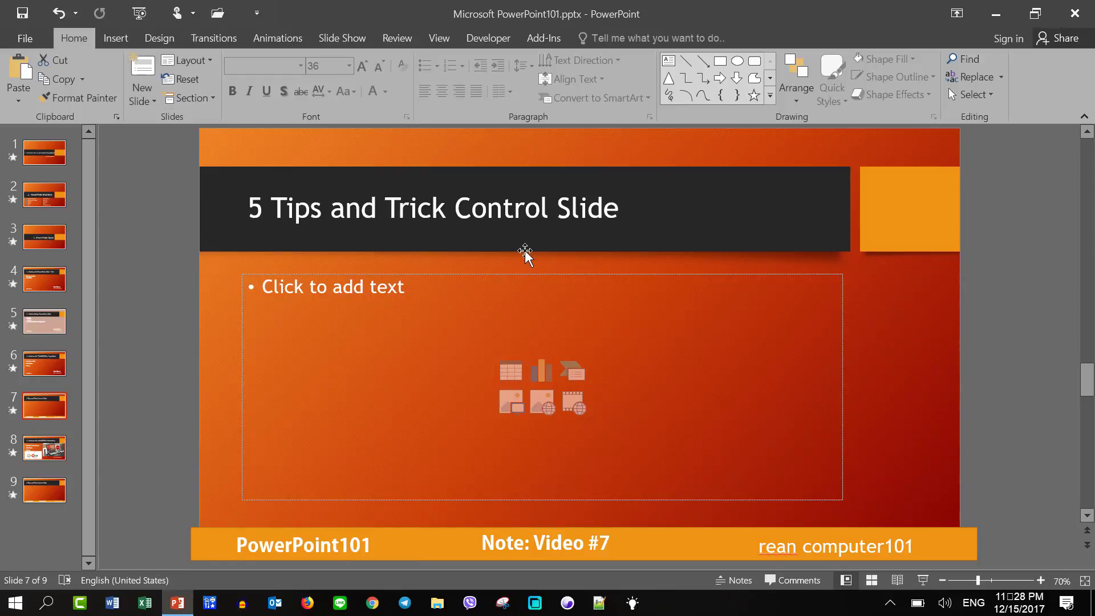
click(52, 281)
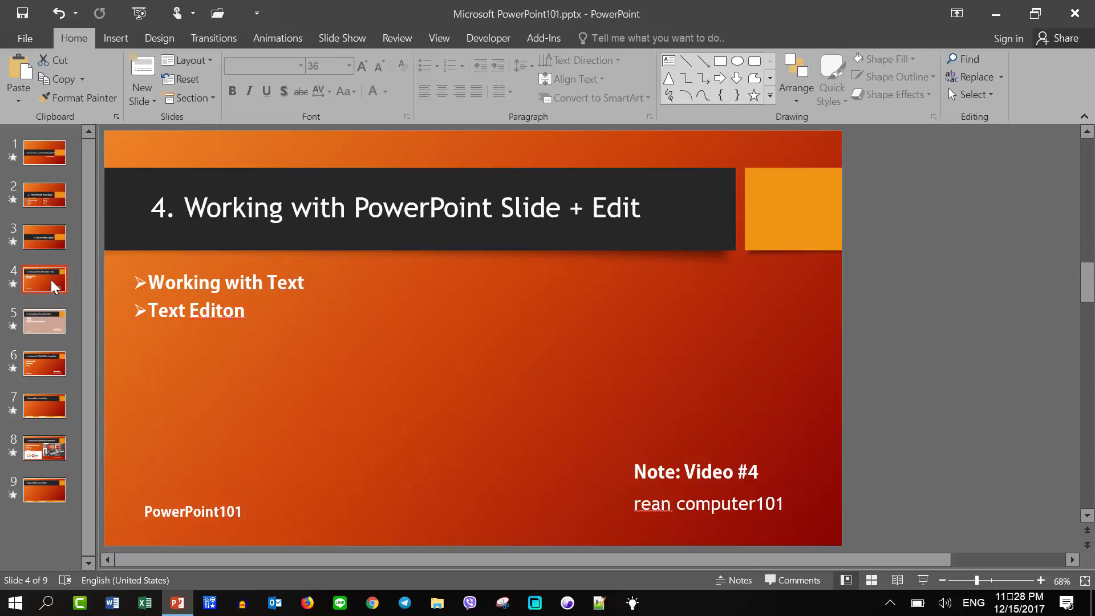
key(ctrl+m)
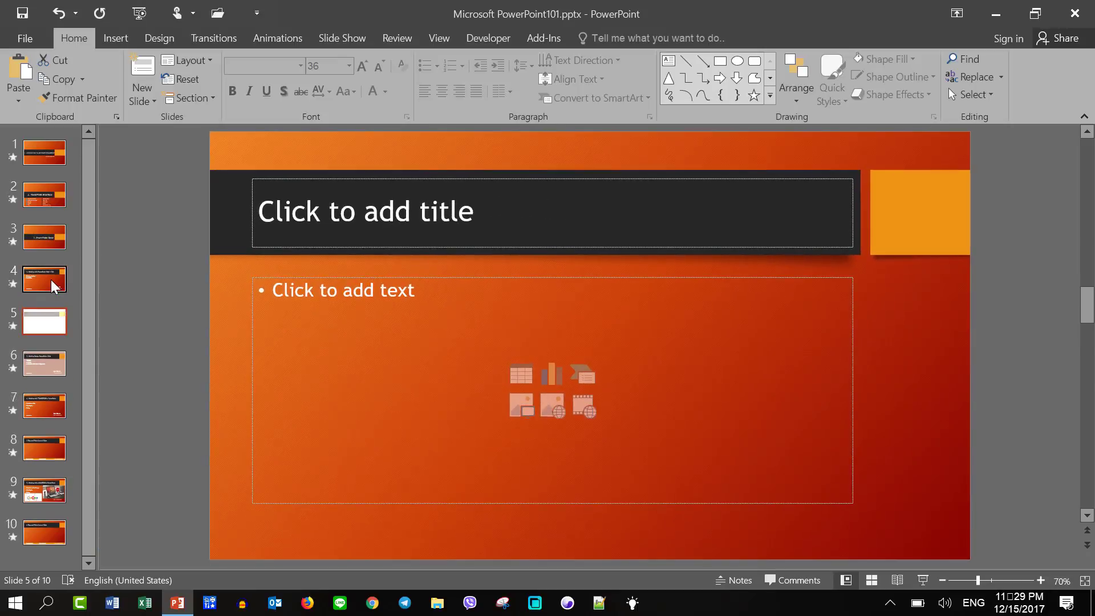